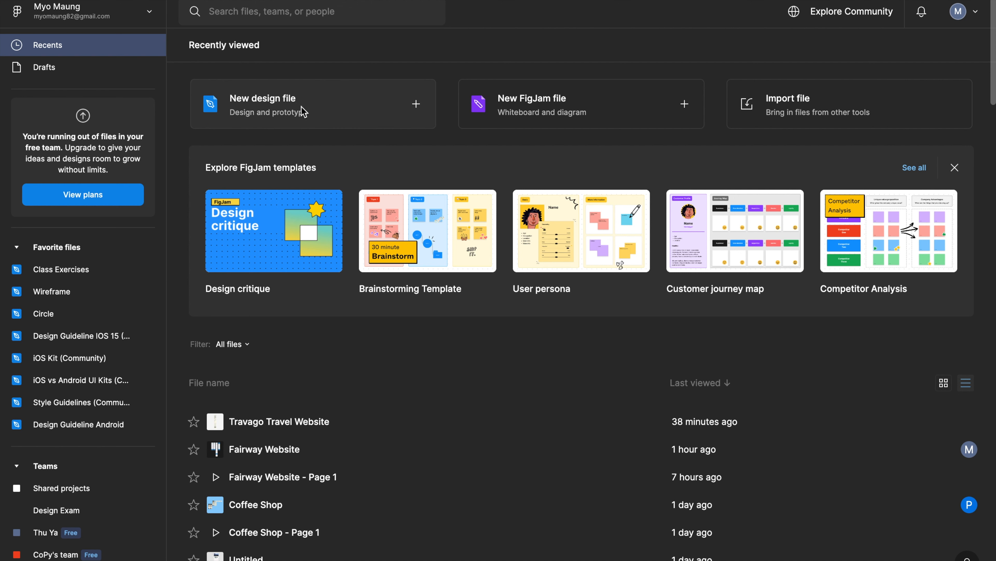
Create a new design file and add an iPhone 14 frame to the canvas
left_click(358, 108)
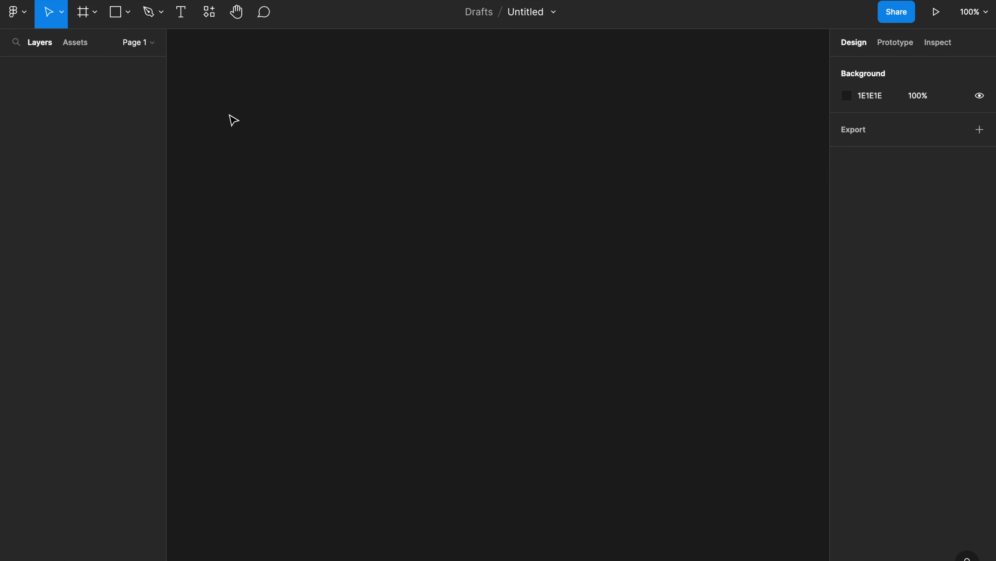
left_click(101, 13)
left_click(100, 45)
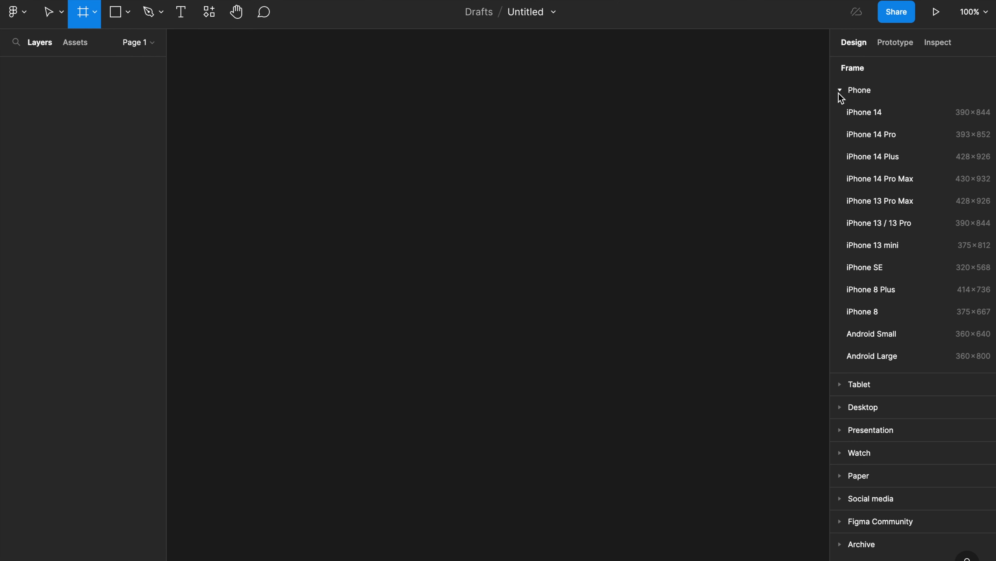
left_click(839, 92)
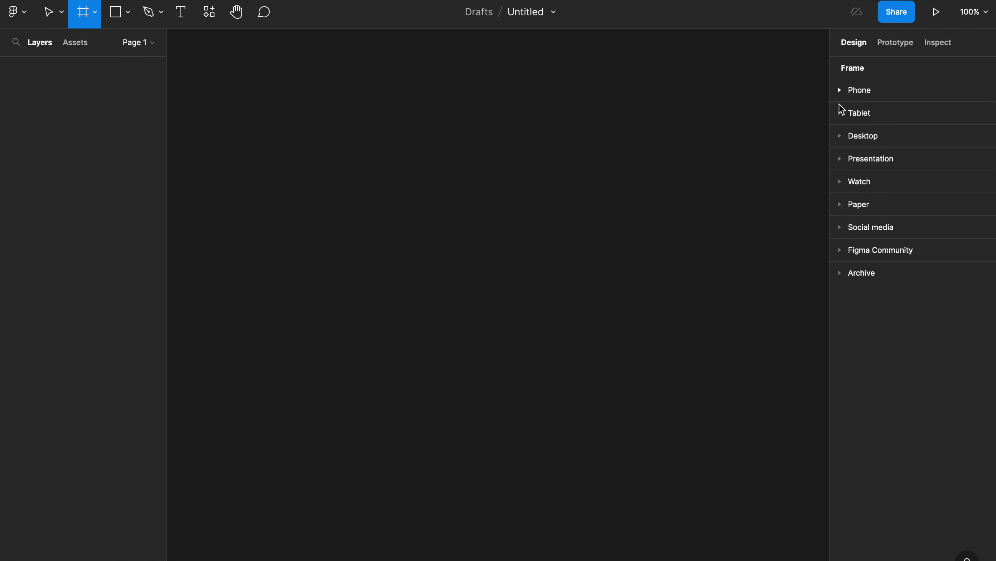
left_click(841, 90)
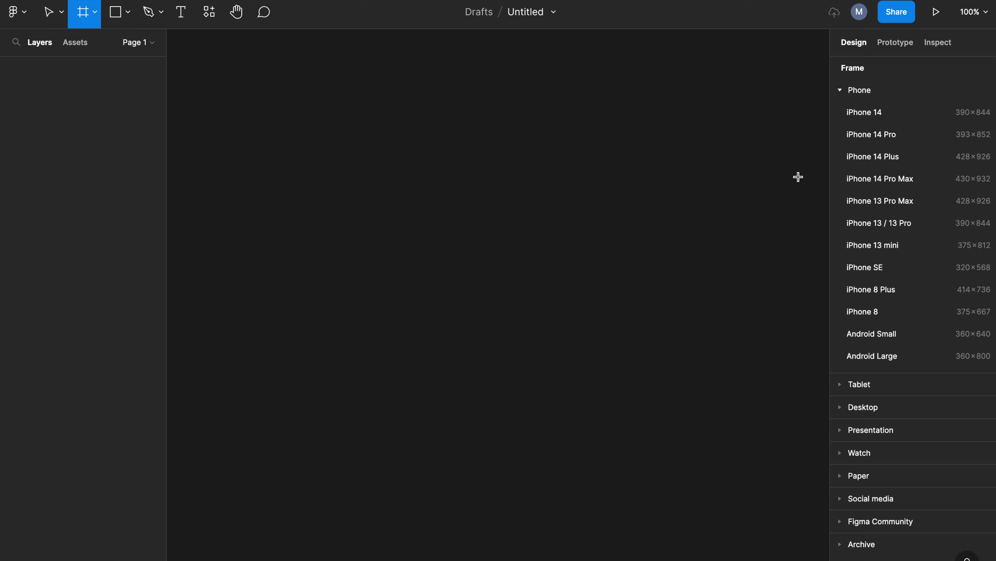
left_click(856, 115)
left_click(668, 261)
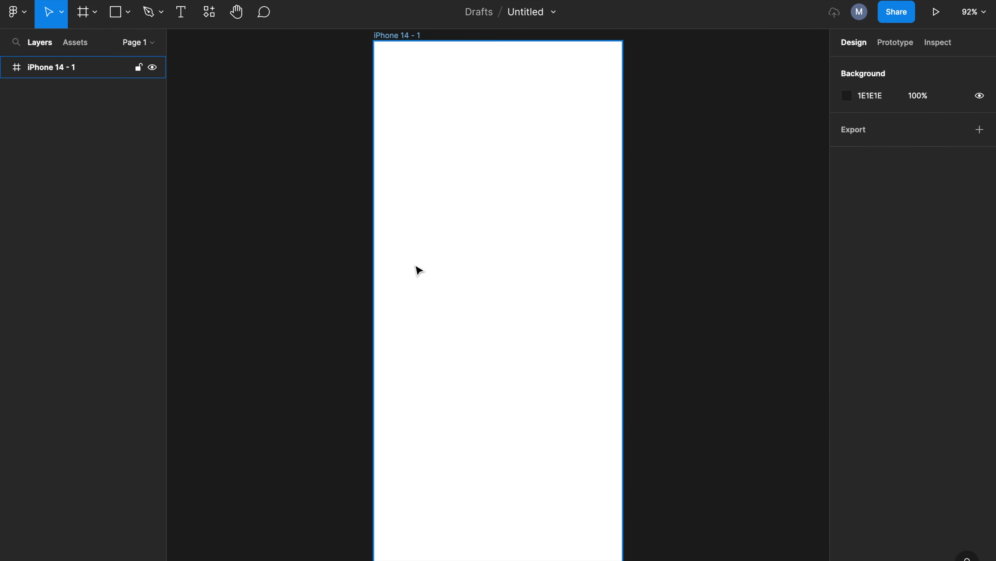
Draw a circle of about 57 × 57 on the empty canvas beside the iPhone 14 frame
left_click_drag(319, 202, 405, 235)
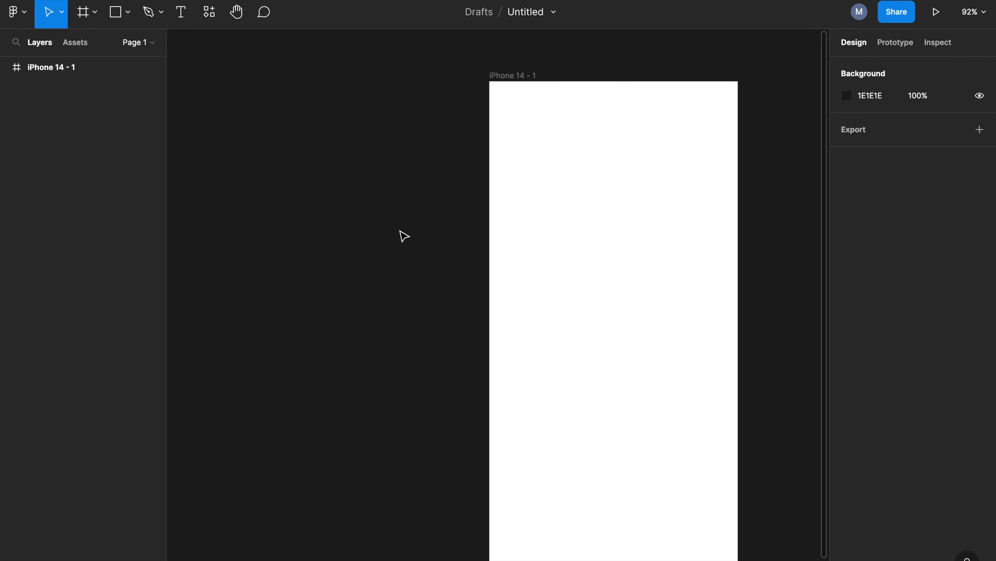
left_click(127, 14)
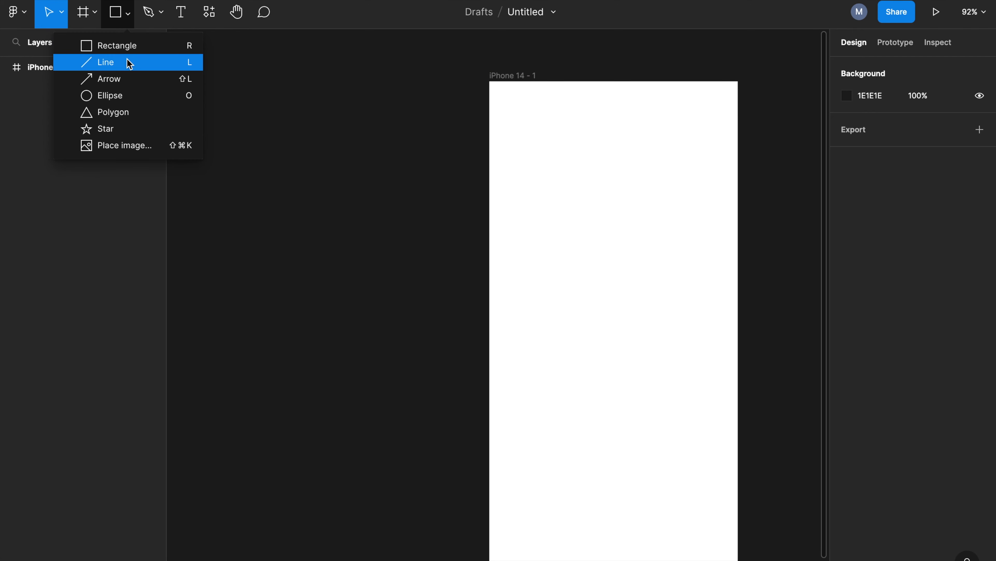
left_click(125, 98)
left_click_drag(318, 123, 356, 159)
left_click(387, 187)
left_click(341, 153)
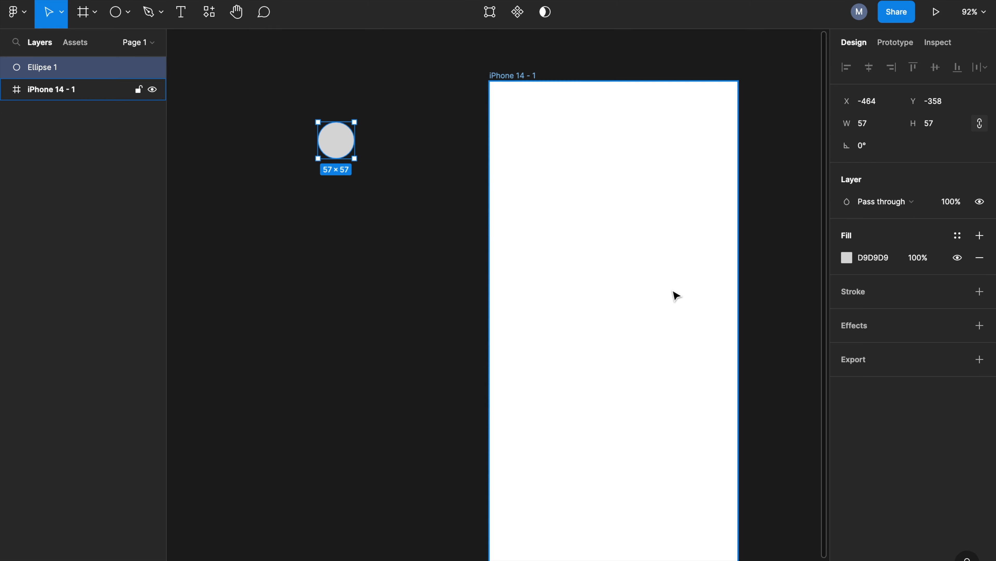
Set the circle's fill color to hex 224466
left_click(847, 257)
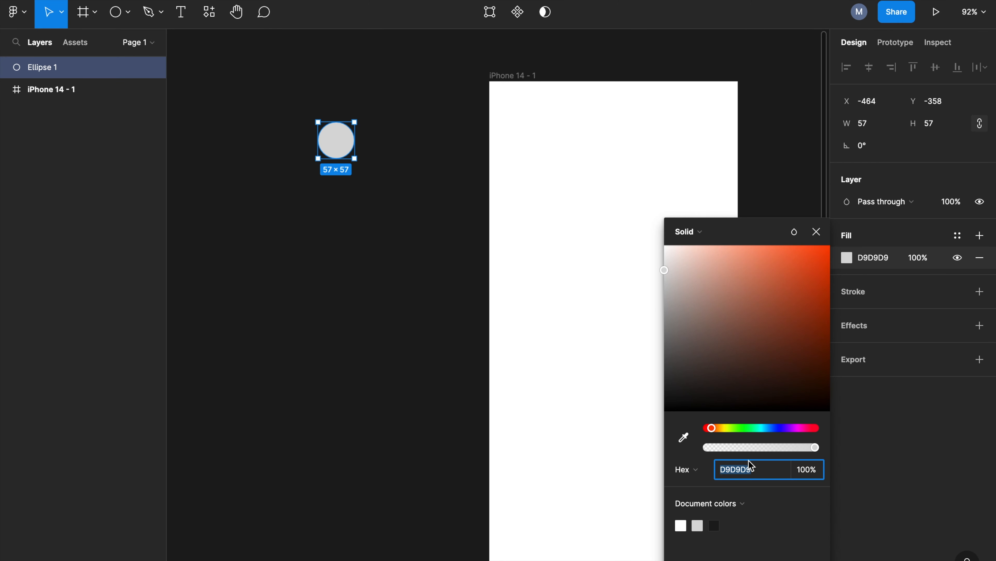
left_click(715, 470)
type("224466")
key("Return")
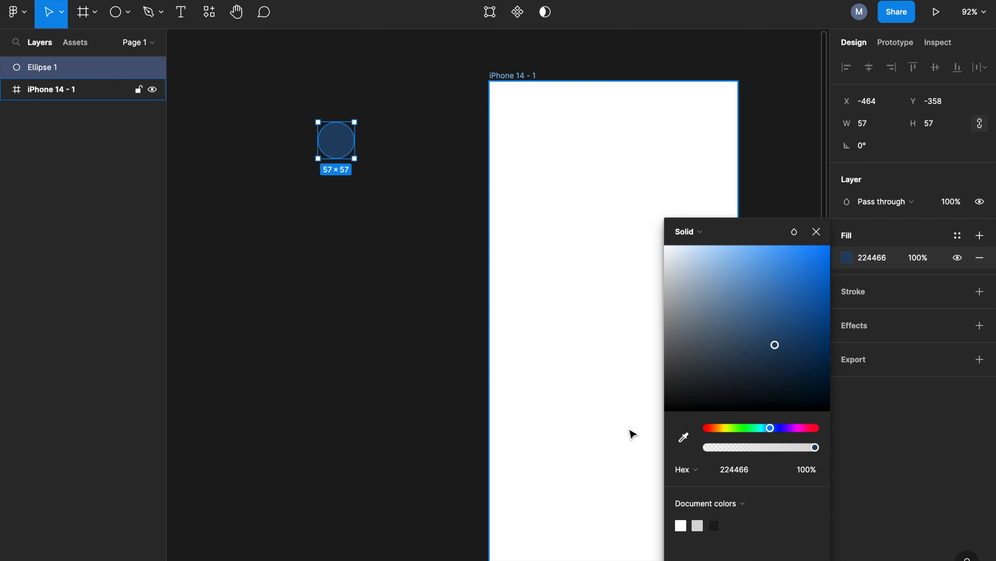
left_click(412, 334)
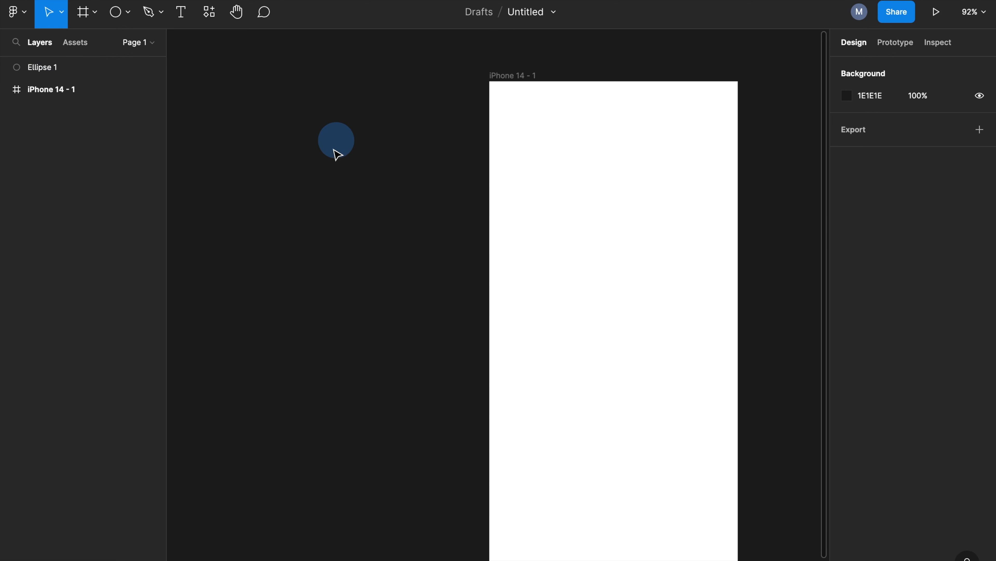
Duplicate the blue circle directly below itself and change the copy's fill to red, about BE0425
left_click(334, 150)
left_click_drag(348, 148, 349, 203)
left_click(848, 260)
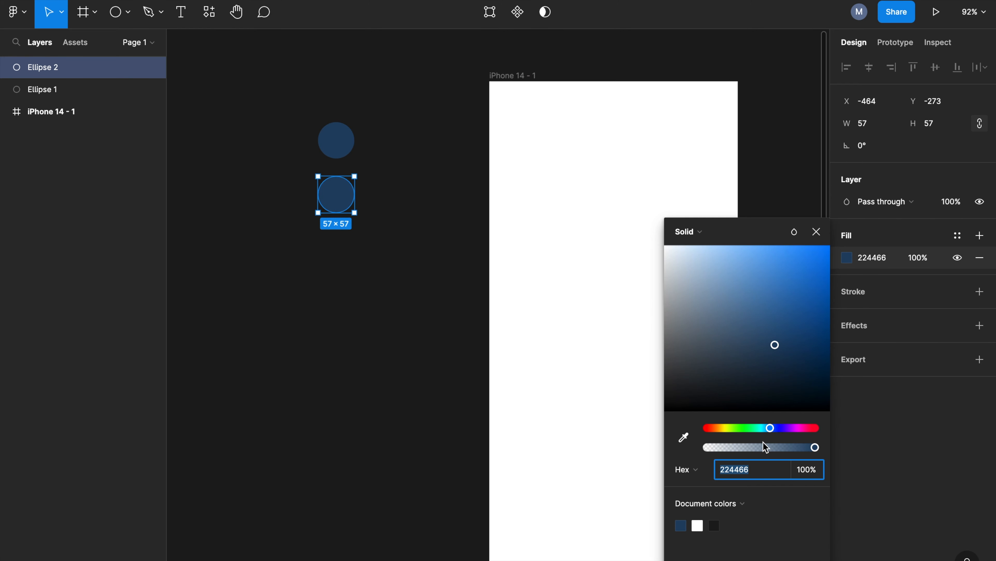
left_click_drag(772, 428, 811, 428)
left_click_drag(776, 345, 826, 287)
left_click(363, 298)
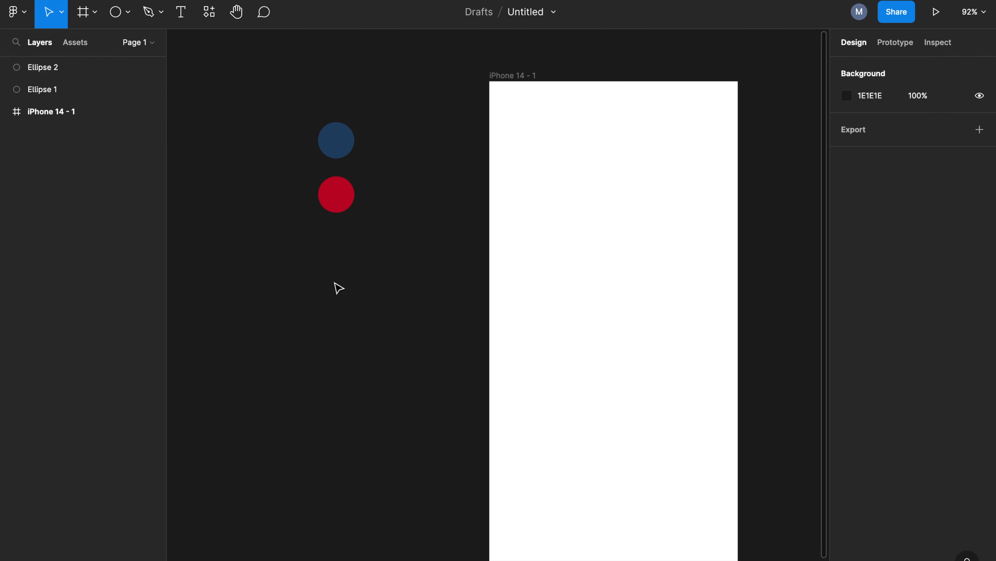
Duplicate the red circle directly below itself and set the copy's fill to hex 333333
left_click(340, 202)
left_click_drag(341, 202, 350, 268, "alt")
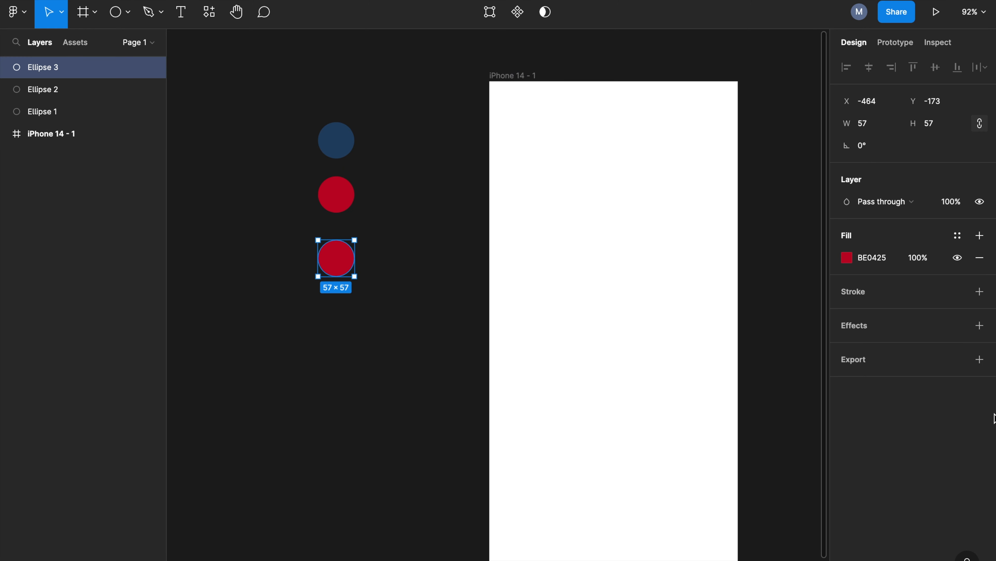
left_click(881, 259)
type("3")
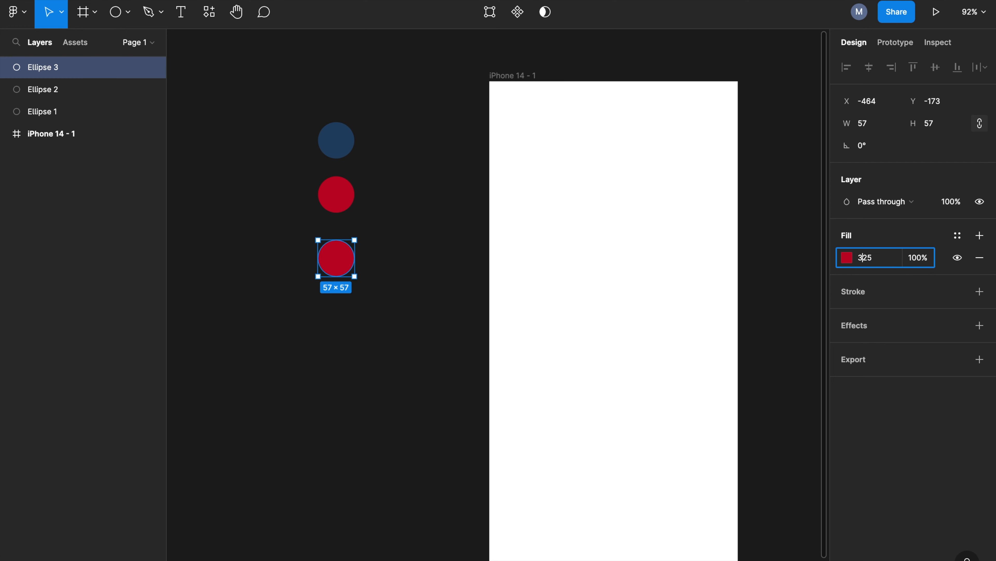
type("33")
key("super+a")
type("333333")
key("Return")
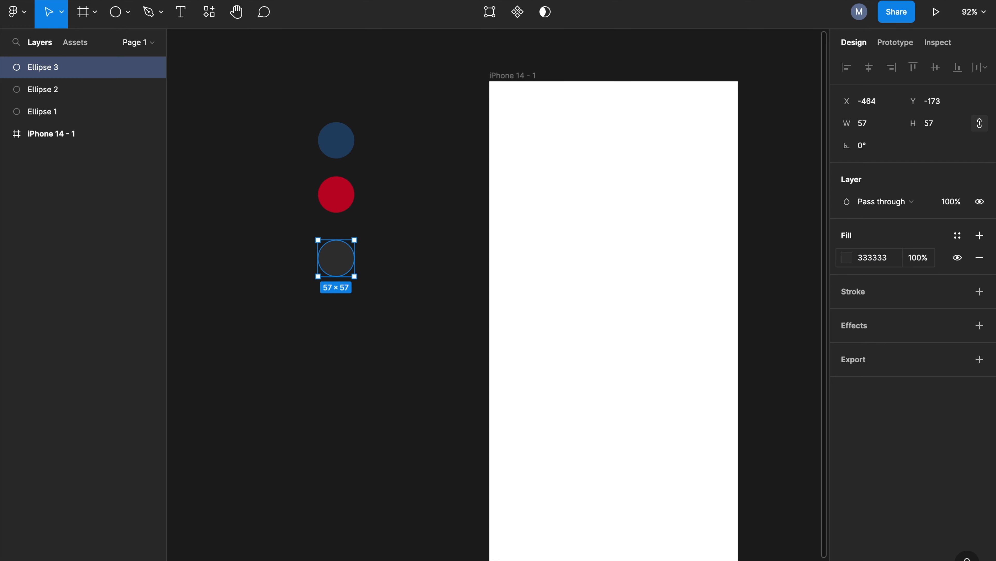
left_click(374, 351)
Move the dark gray circle up to about Y -188 so the three circles are evenly spaced
left_click_drag(411, 340, 294, 117)
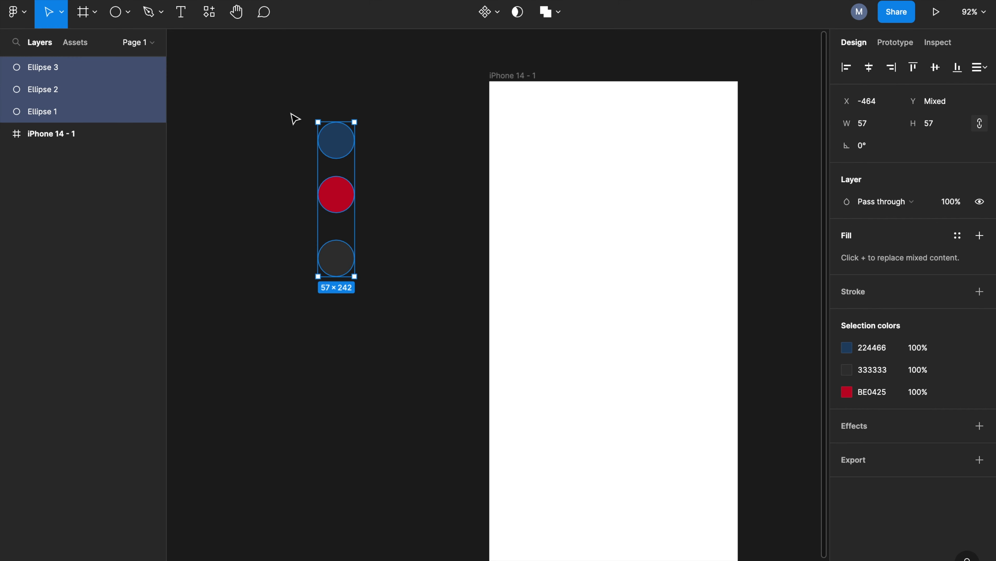
left_click(400, 211)
left_click_drag(332, 262, 338, 261)
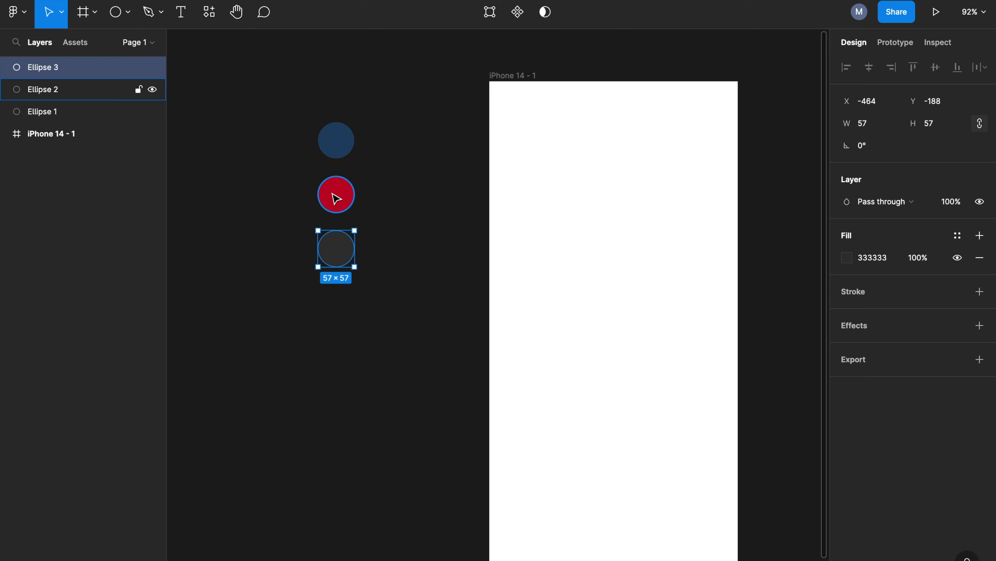
left_click(333, 198)
left_click(345, 259)
left_click(360, 205)
Create a color style named "Blue" from the blue circle's fill
left_click(344, 153)
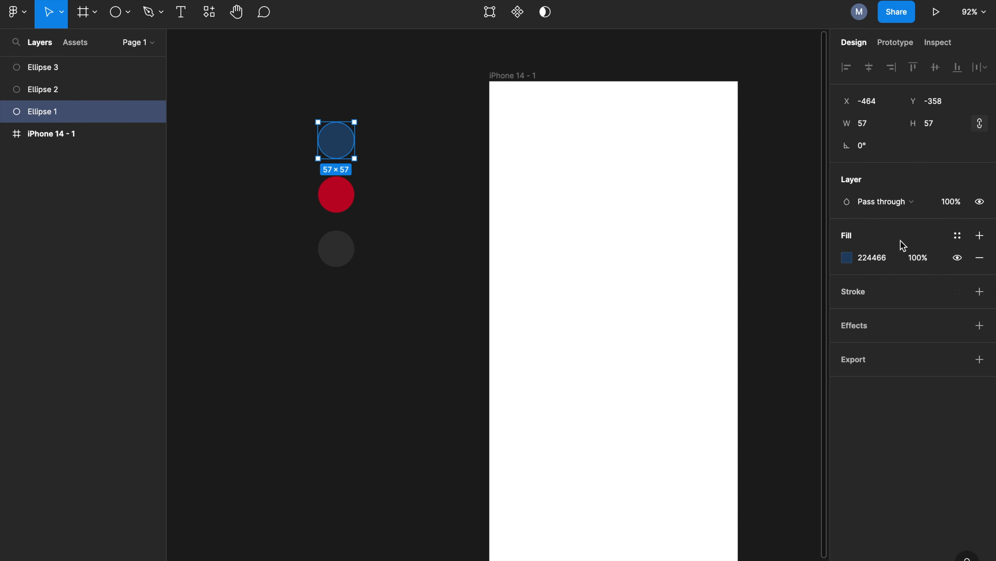
left_click(958, 237)
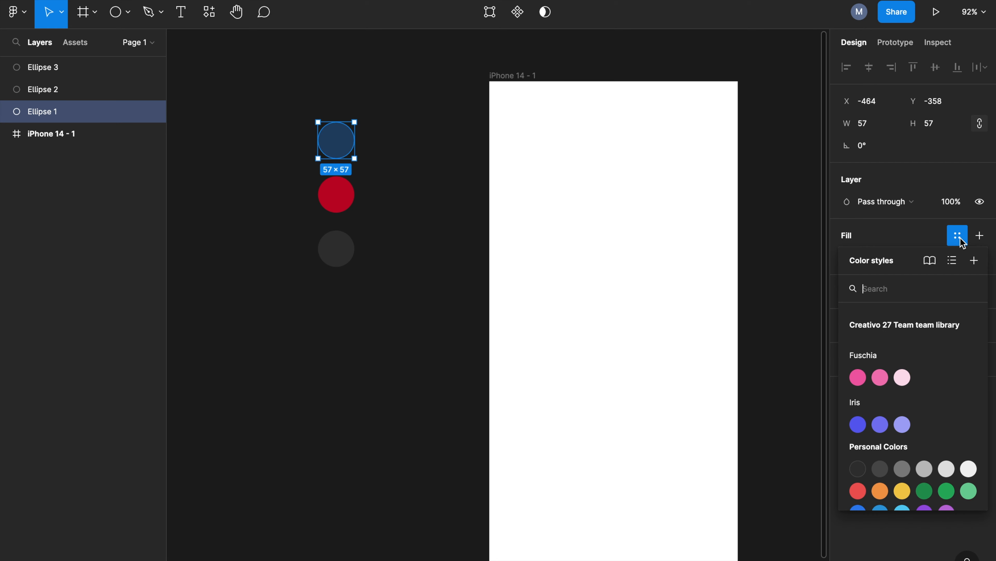
left_click(958, 236)
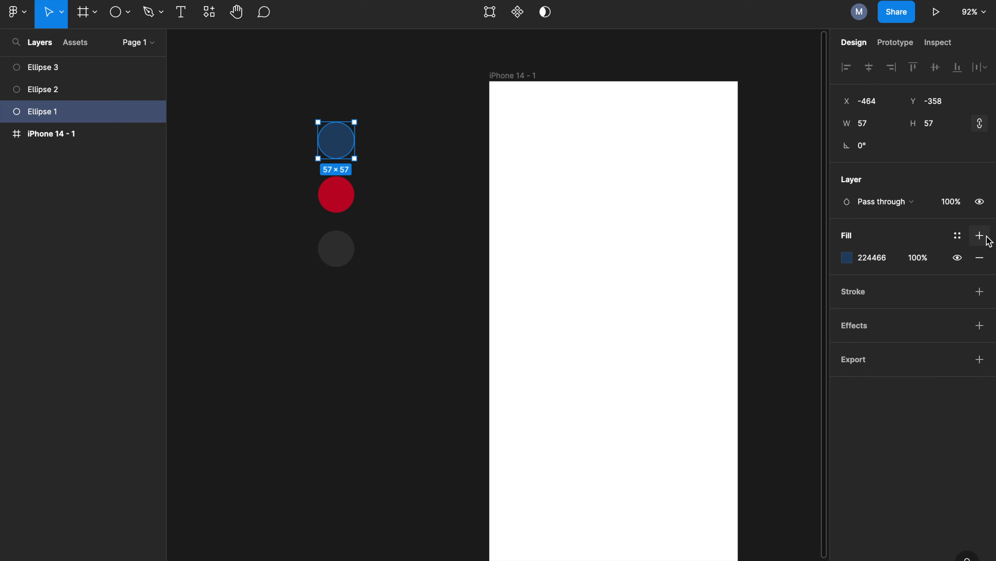
left_click(960, 238)
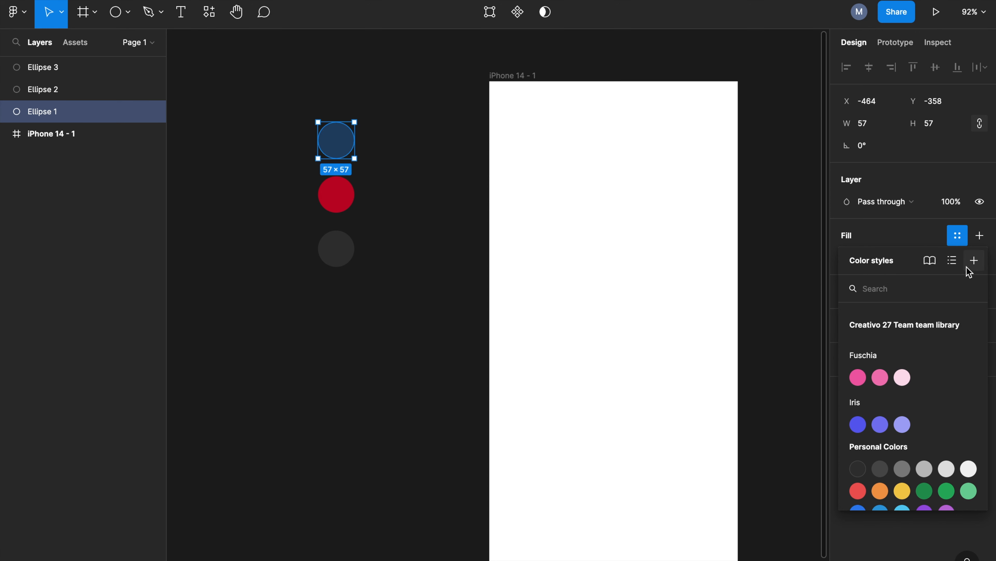
scroll(925, 383, "down", 1)
scroll(926, 383, "up", 1)
left_click(974, 261)
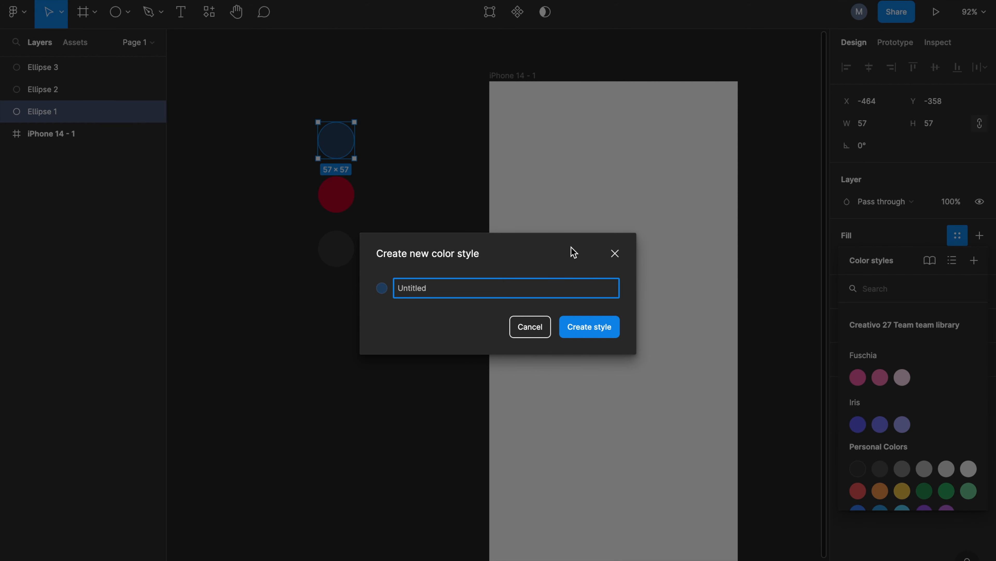
type("Blue")
left_click(586, 326)
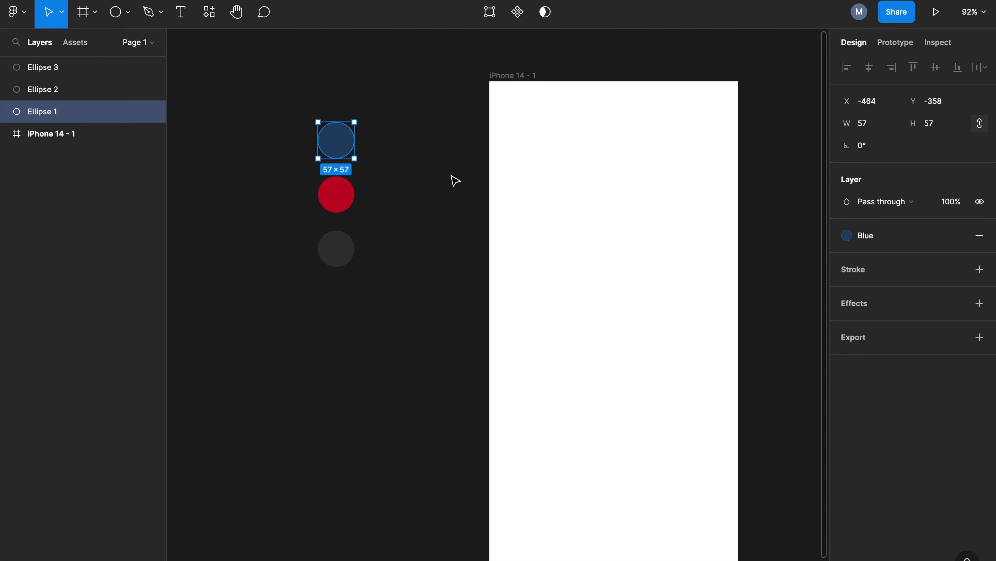
left_click(409, 119)
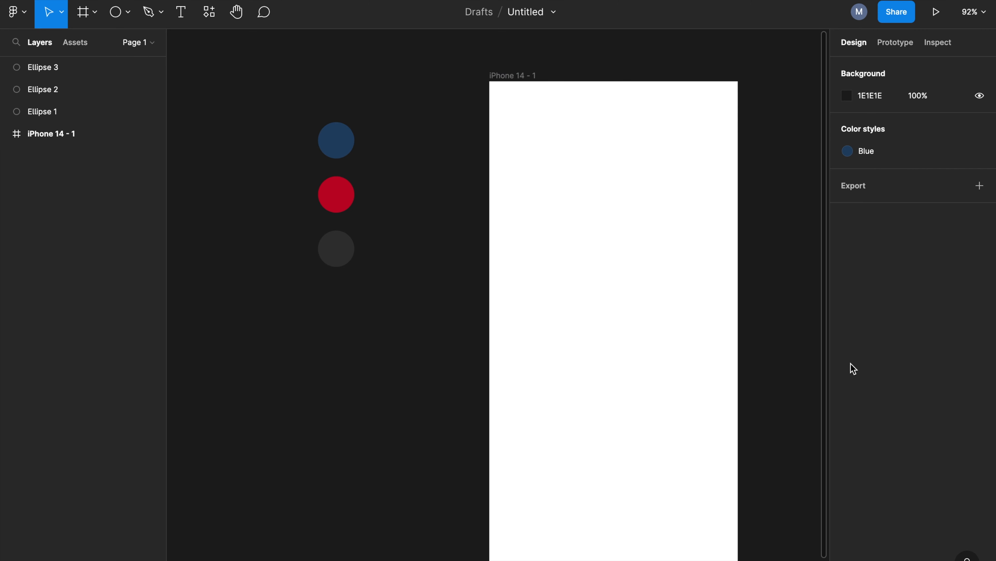
Create a color style named "Red" from the red circle's fill
left_click(349, 203)
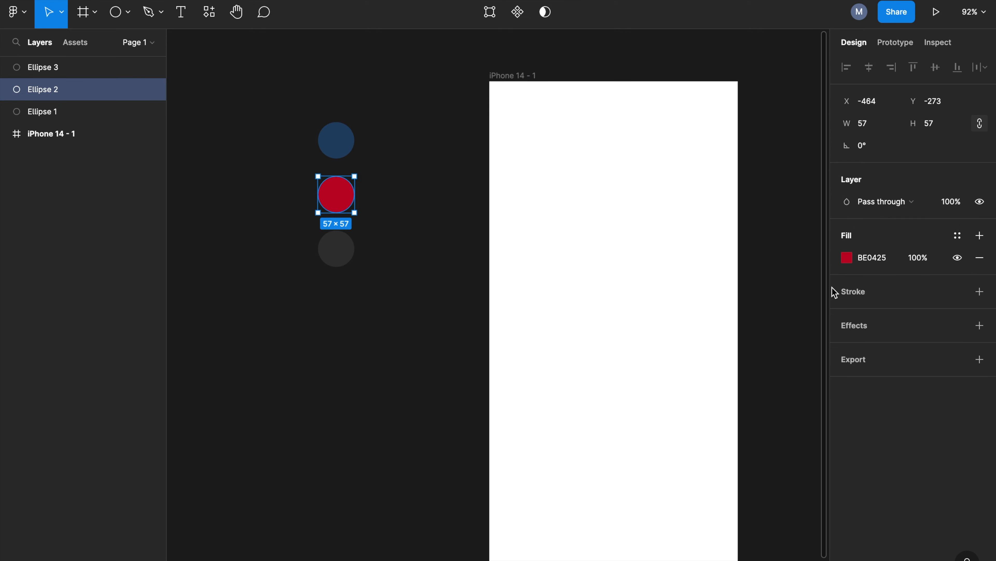
left_click(957, 237)
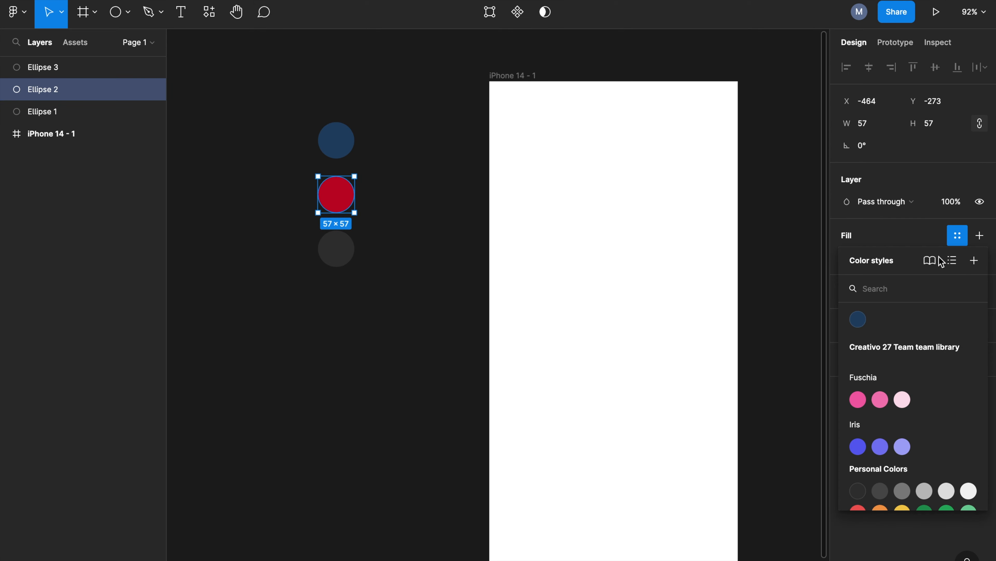
left_click(973, 261)
type("Red")
left_click(590, 334)
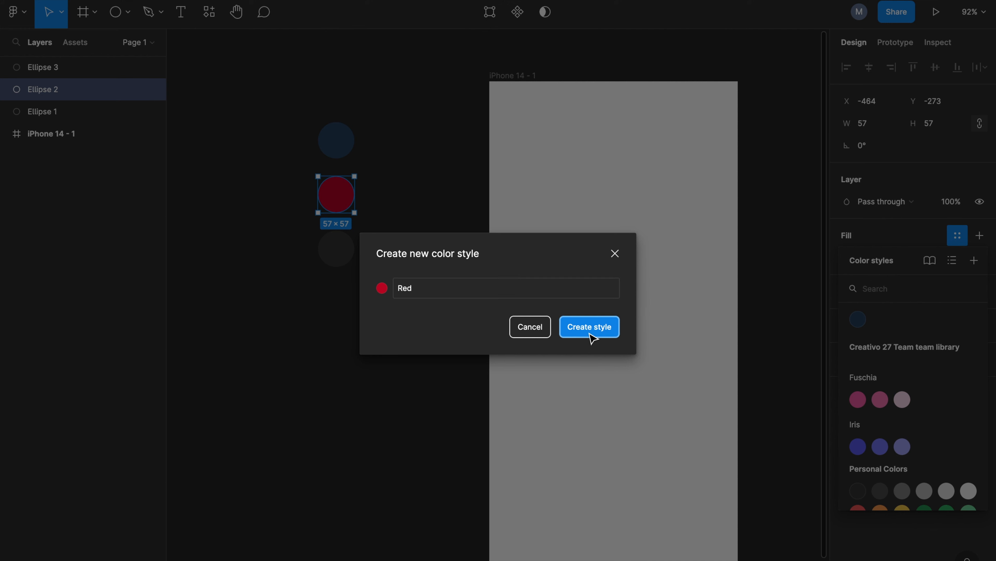
Create a color style named "Dark gray" from the dark gray circle's fill and deselect the circle
left_click(336, 251)
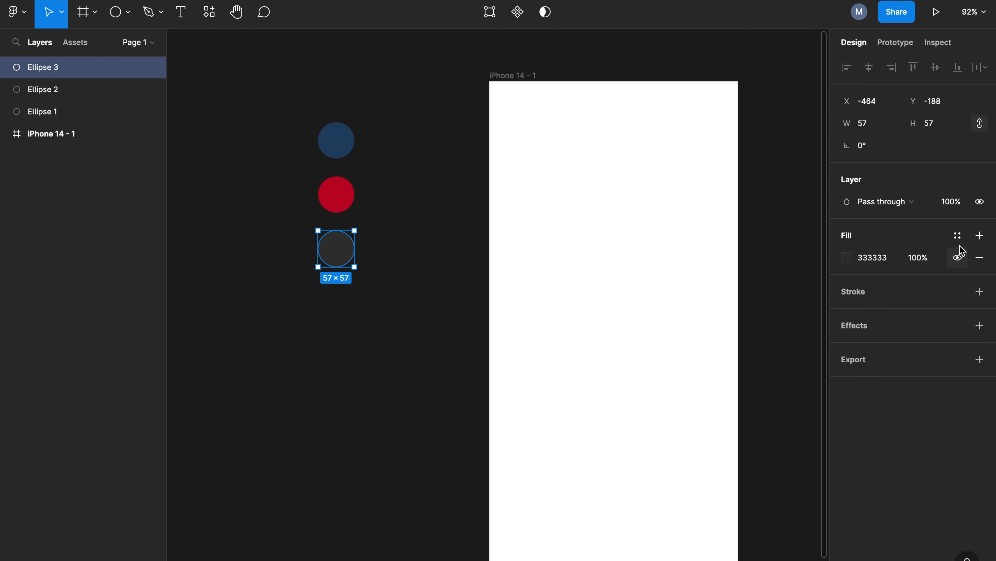
left_click(958, 236)
left_click(974, 260)
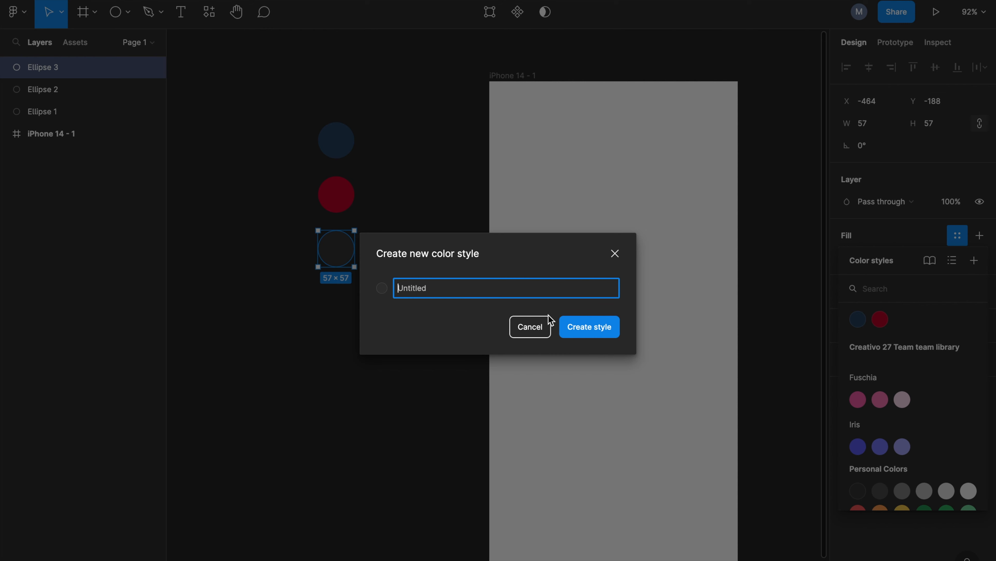
type("Dark gray")
left_click(578, 328)
left_click(408, 412)
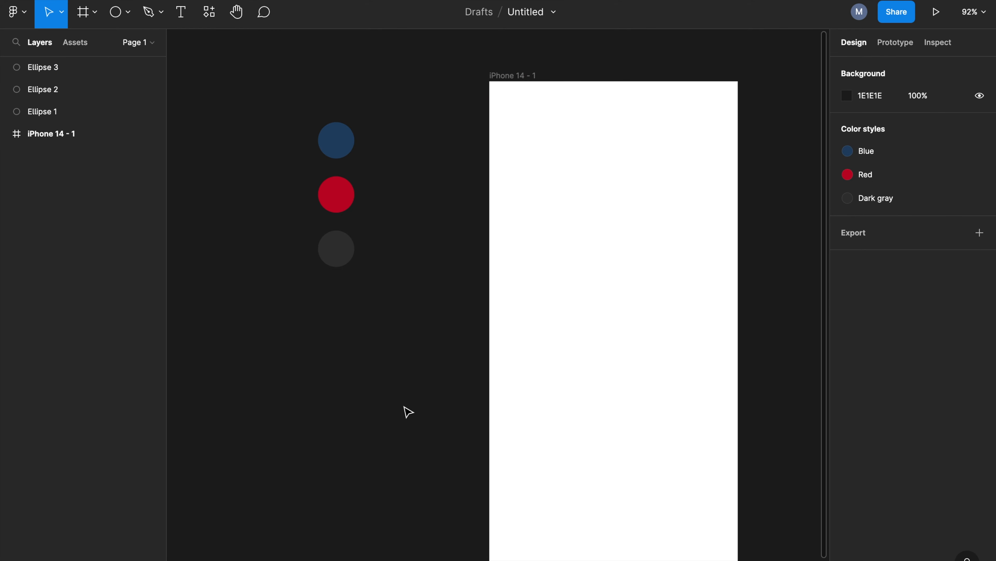
left_click(591, 247)
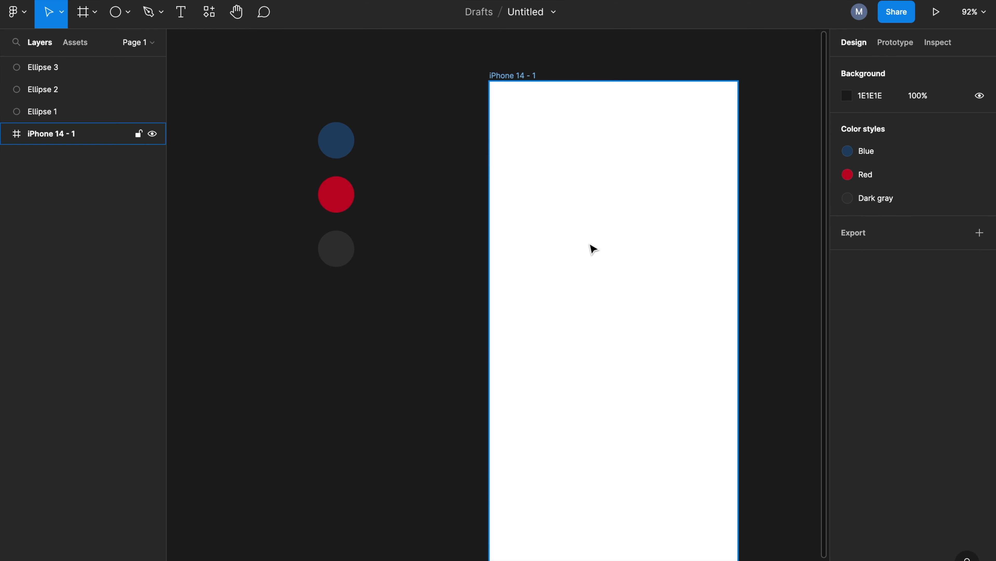
Inspect the Blue color style's properties and its fill color picker, and close both without changes
mouse_move(966, 150)
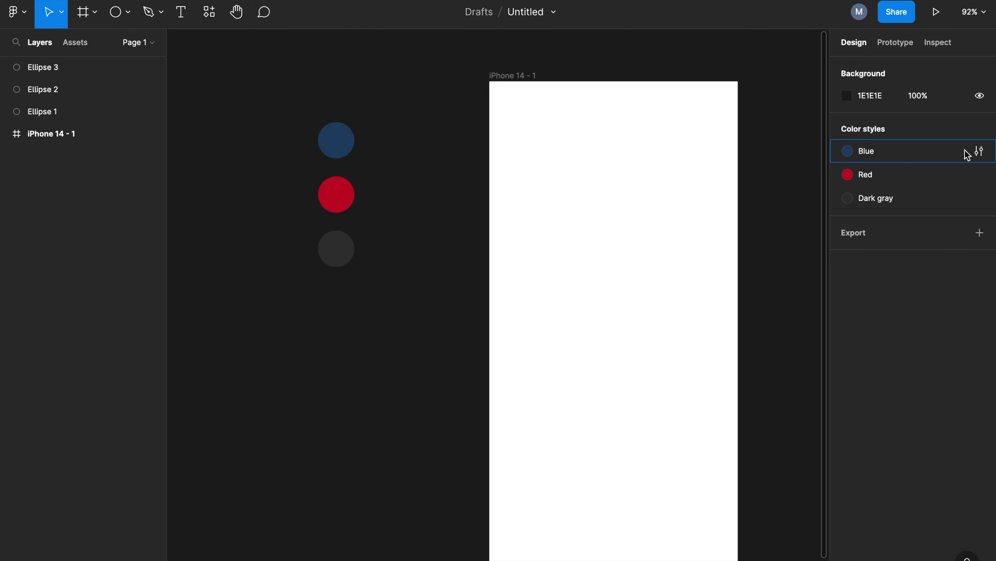
left_click(979, 151)
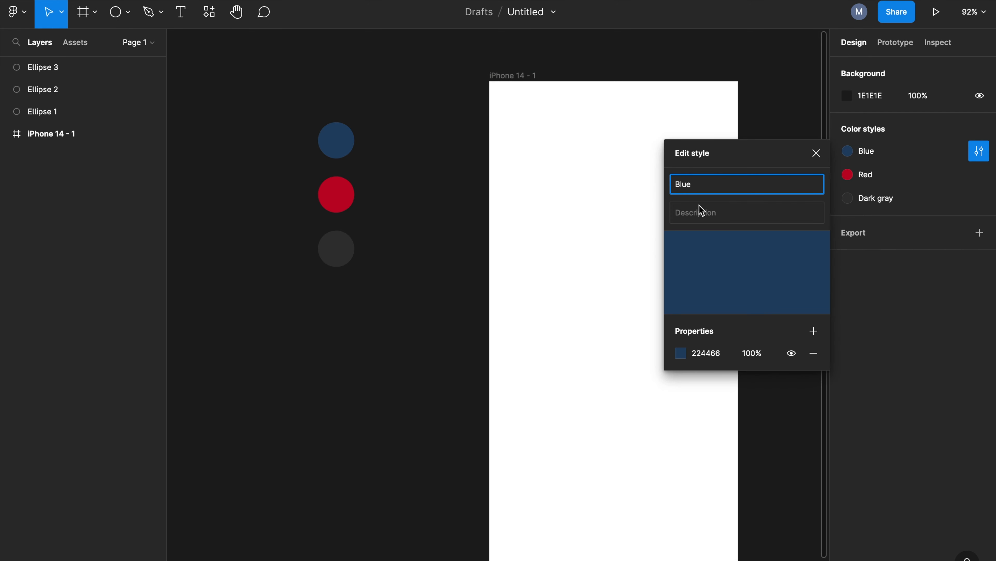
left_click(743, 299)
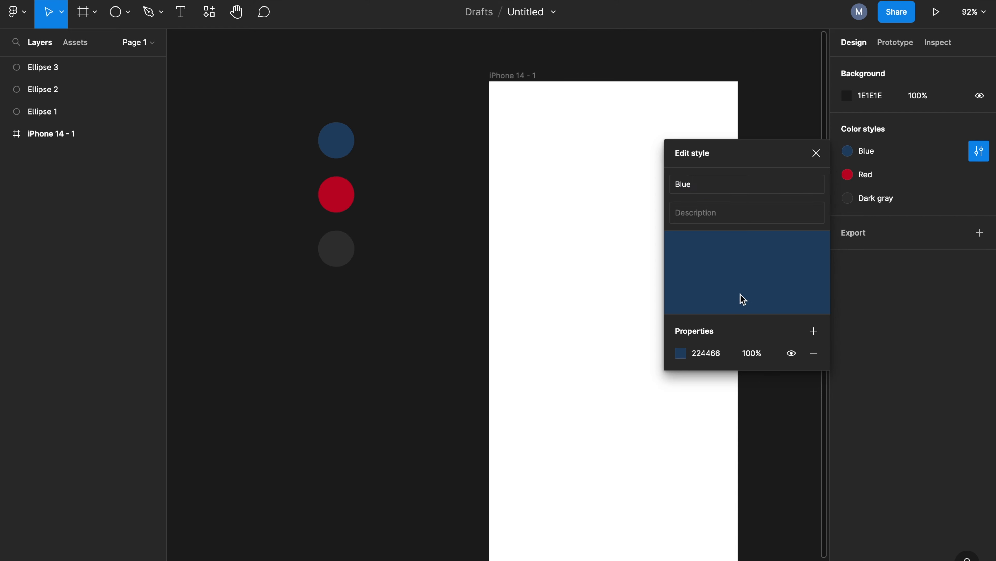
left_click(681, 355)
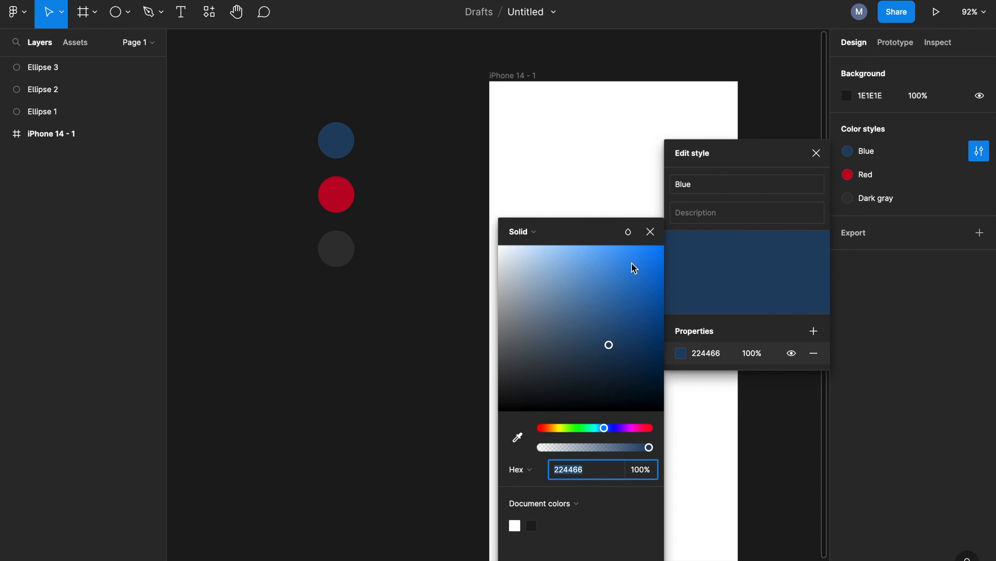
left_click(650, 232)
left_click(813, 159)
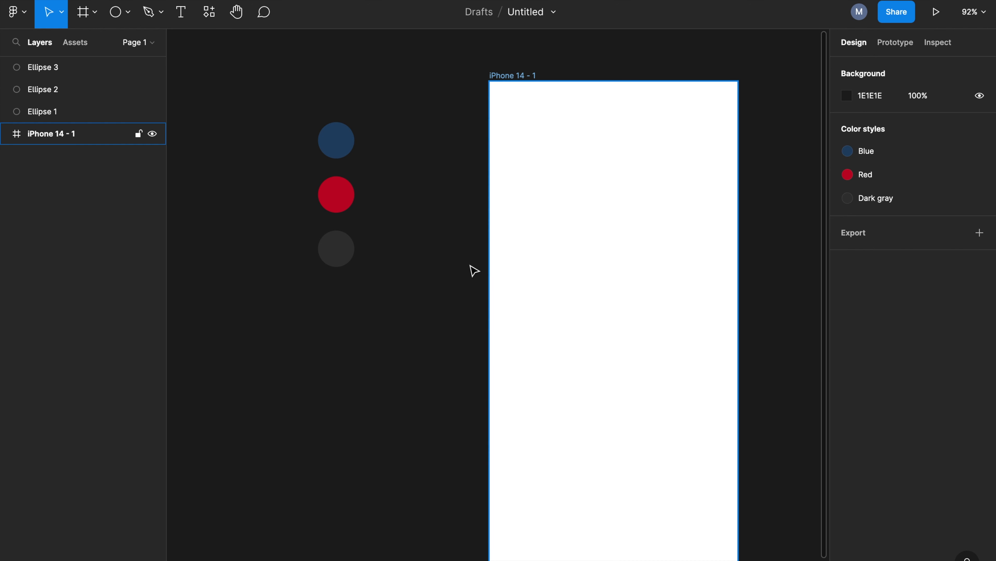
Add a text layer reading "Title" on the canvas below the dark gray circle
left_click_drag(427, 260, 437, 248)
left_click_drag(406, 300, 415, 284)
key("t")
left_click(341, 266)
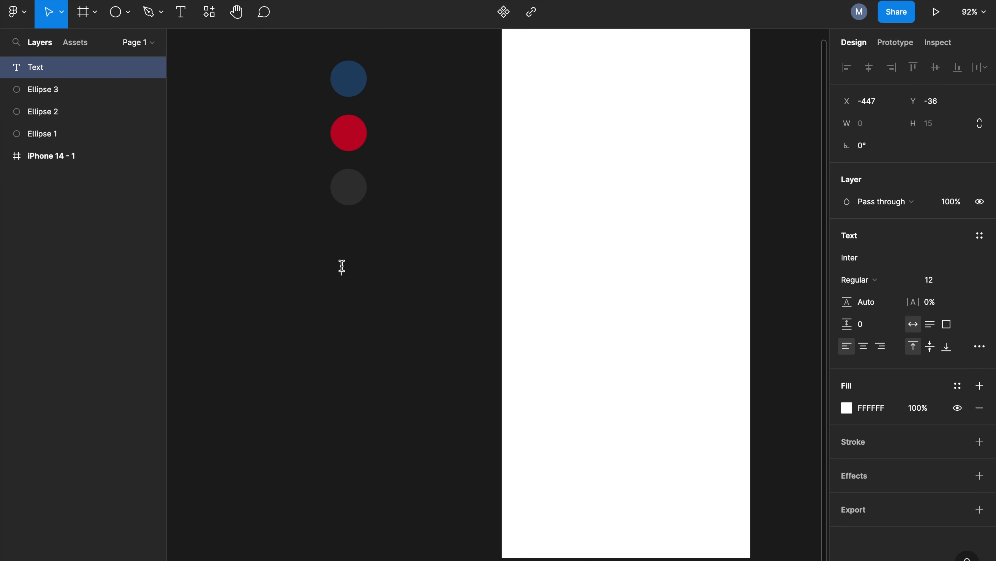
type("Title")
key("Escape")
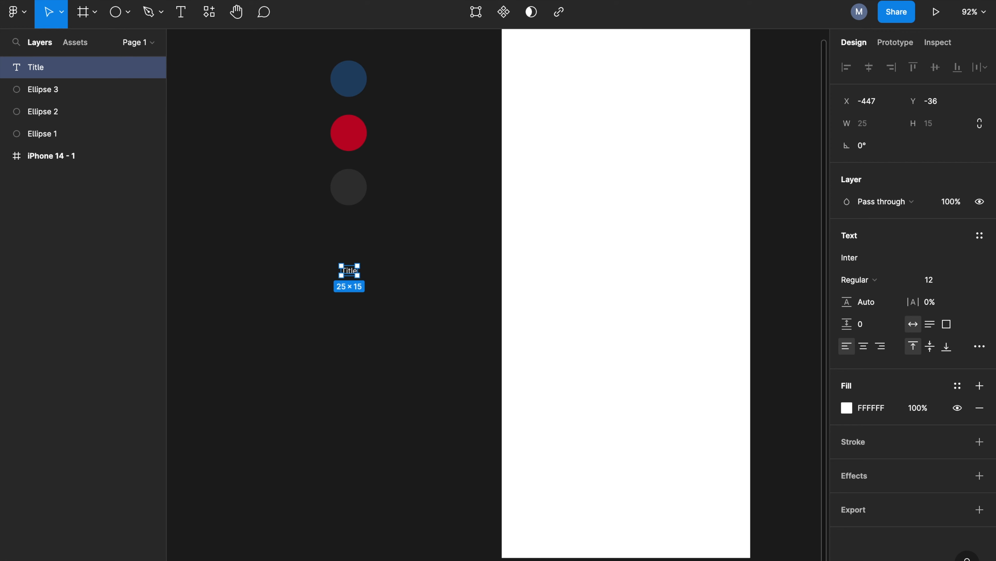
Change the Title text's font family to Poppins
left_click(863, 258)
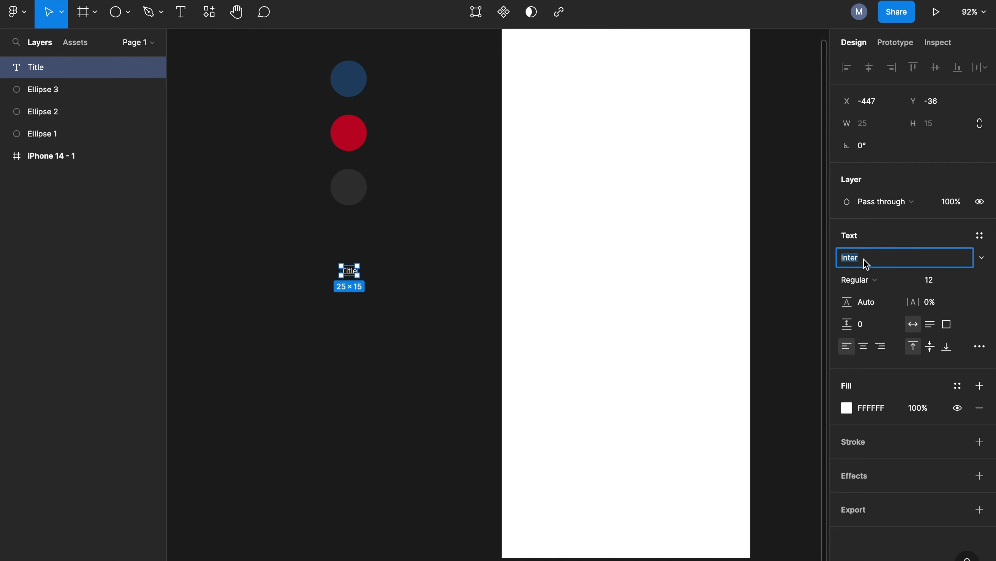
type("L")
key("BackSpace")
key("BackSpace")
type("Pop")
key("Return")
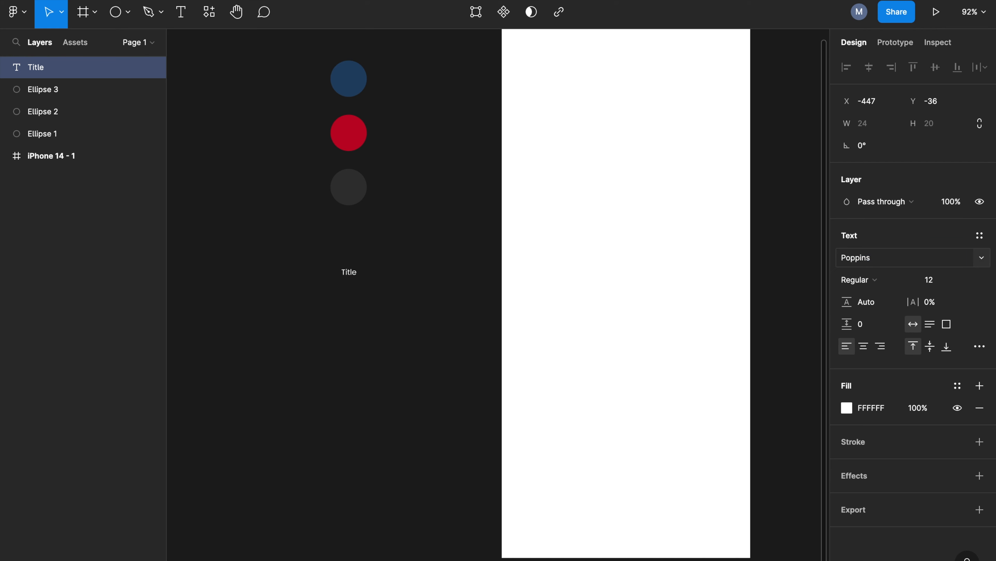
Set the Title text's weight to Medium and its font size to 18
left_click(899, 286)
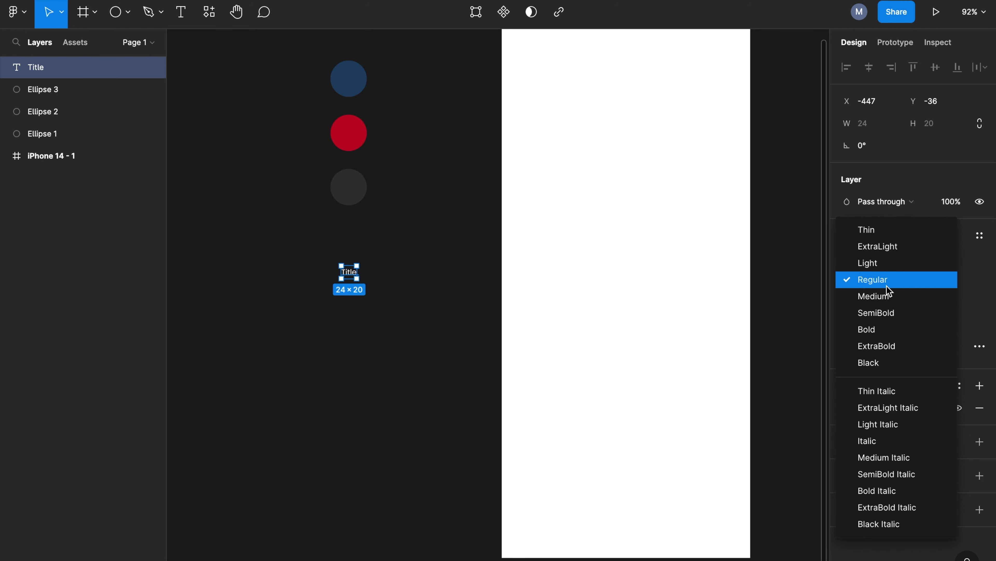
left_click(888, 296)
left_click(930, 288)
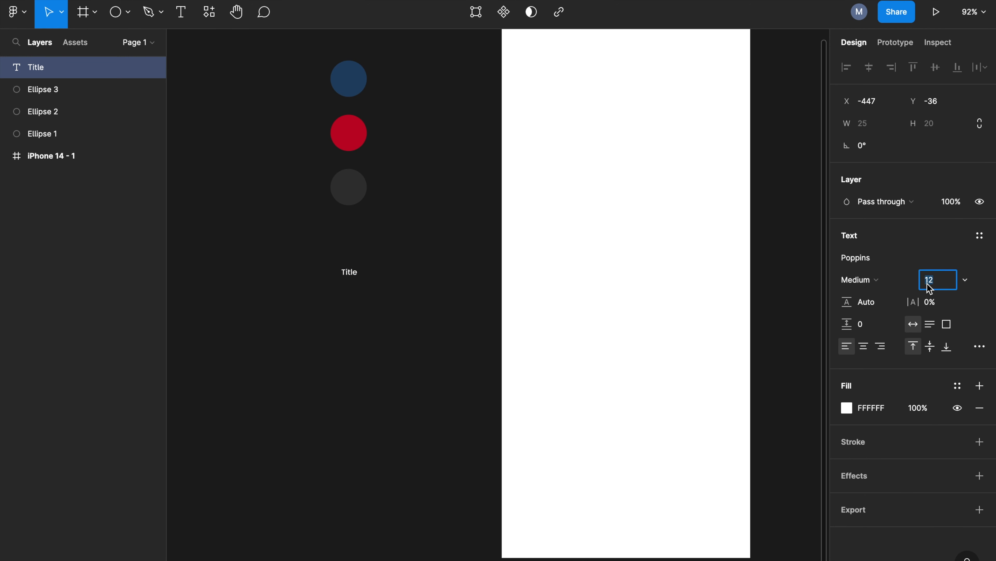
key("Return")
Set the Title text's case to all uppercase and deselect it
left_click(978, 347)
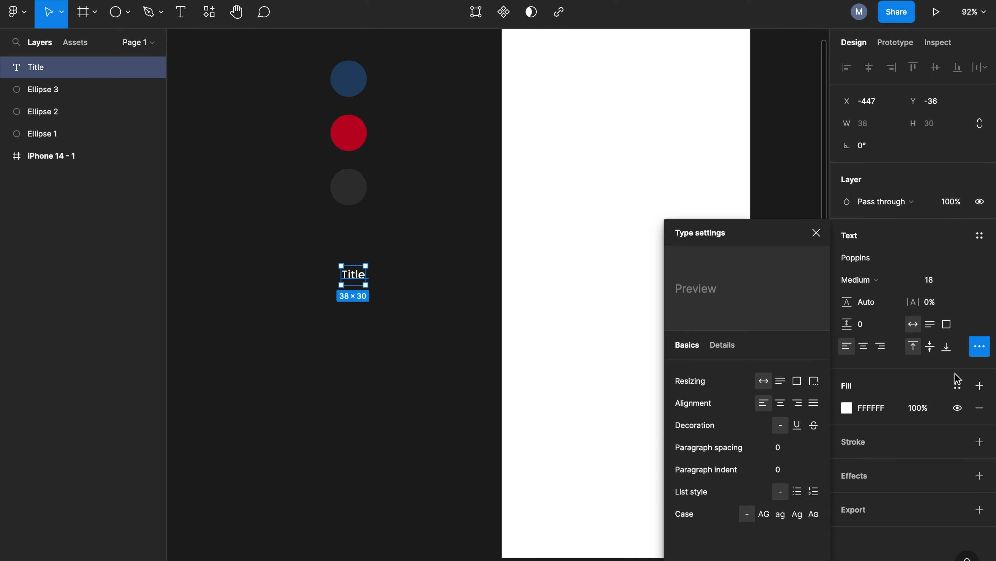
left_click(766, 515)
left_click(414, 363)
Duplicate the Title text directly below at about Y -59 and change the copy's wording to "Sub Title"
scroll(376, 291, "up", 2)
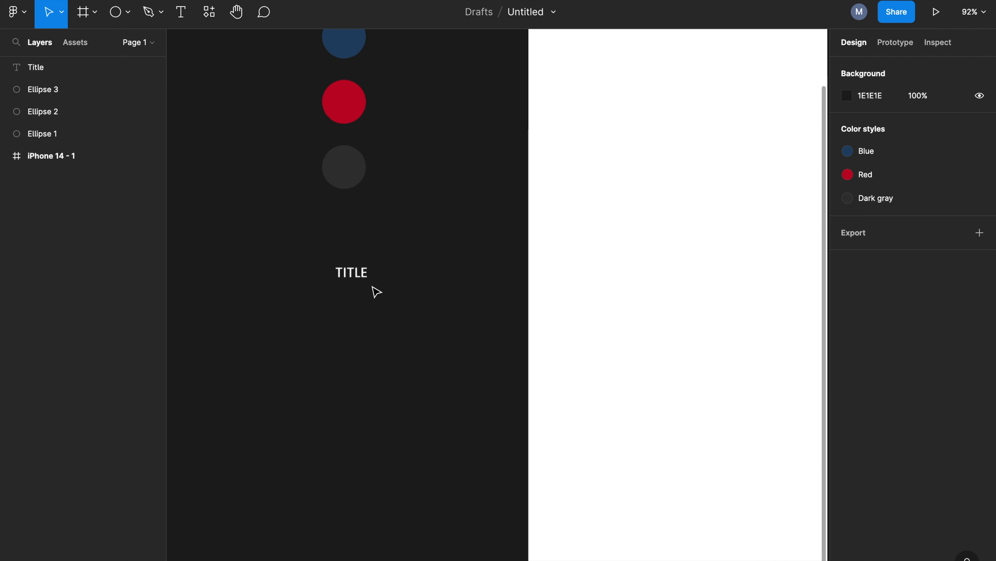
scroll(376, 291, "up", 3)
left_click_drag(348, 195, 349, 243)
left_click(349, 229)
double_click(350, 243)
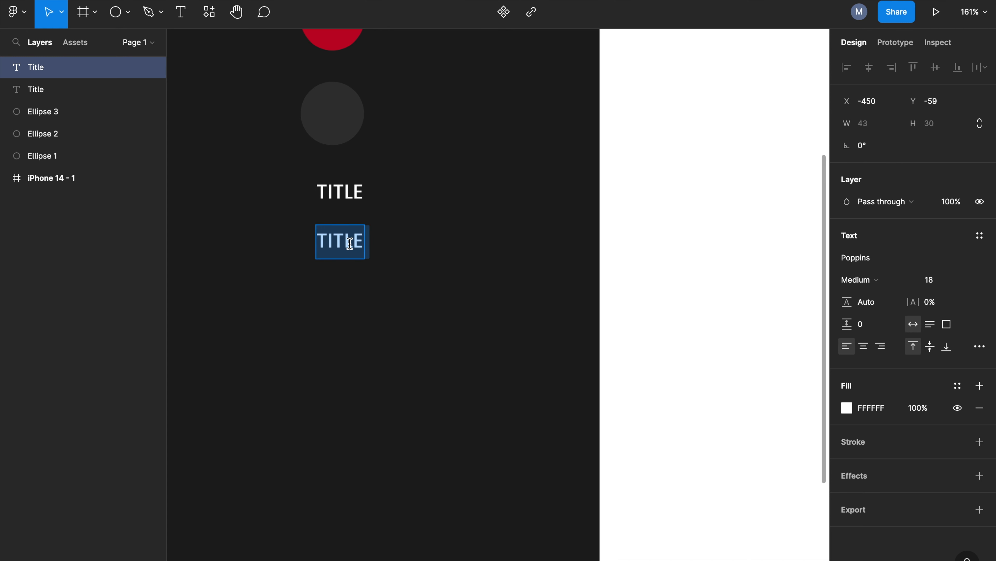
key("Left")
type("SUB")
key("Escape")
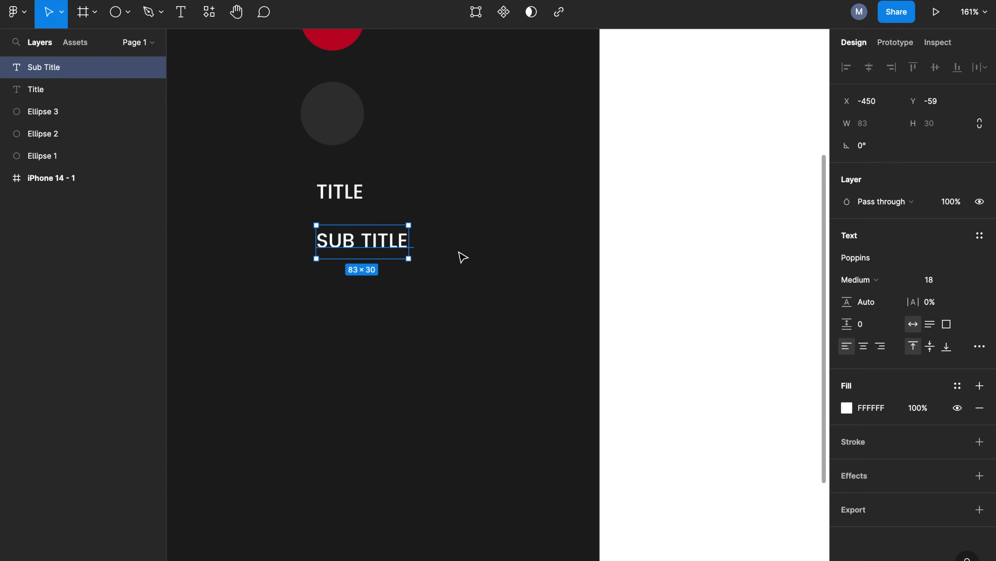
Set the Sub Title text's weight to Light and its font size to 16
left_click(914, 285)
left_click(892, 247)
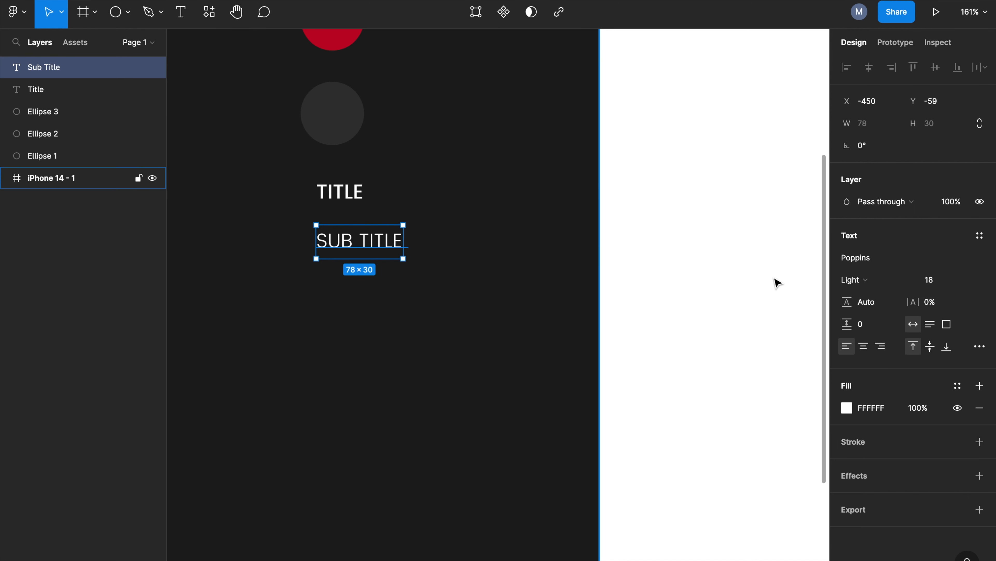
left_click(939, 284)
type("16")
key("Return")
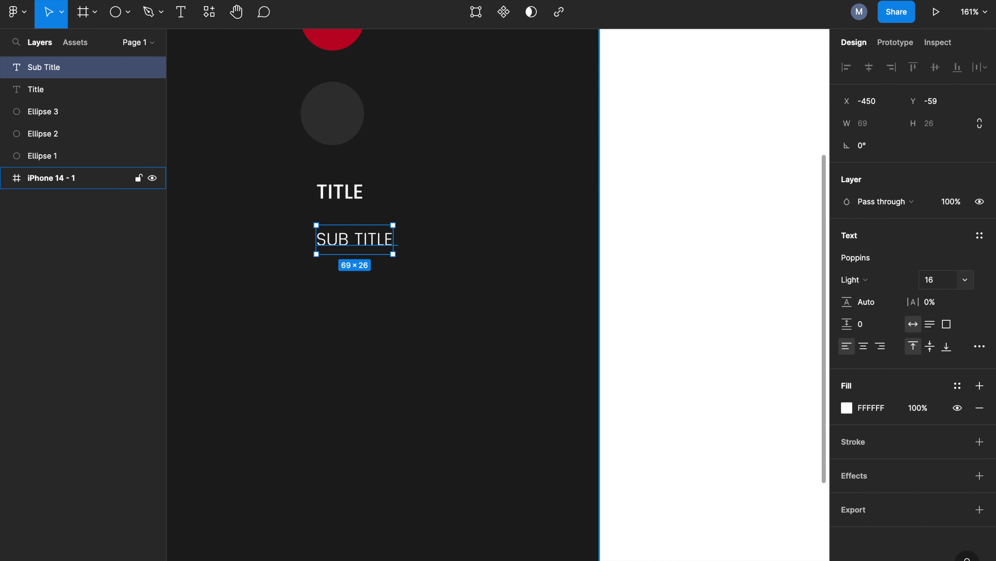
Reset the Sub Title text's case to as typed and deselect it
left_click(980, 346)
left_click(747, 514)
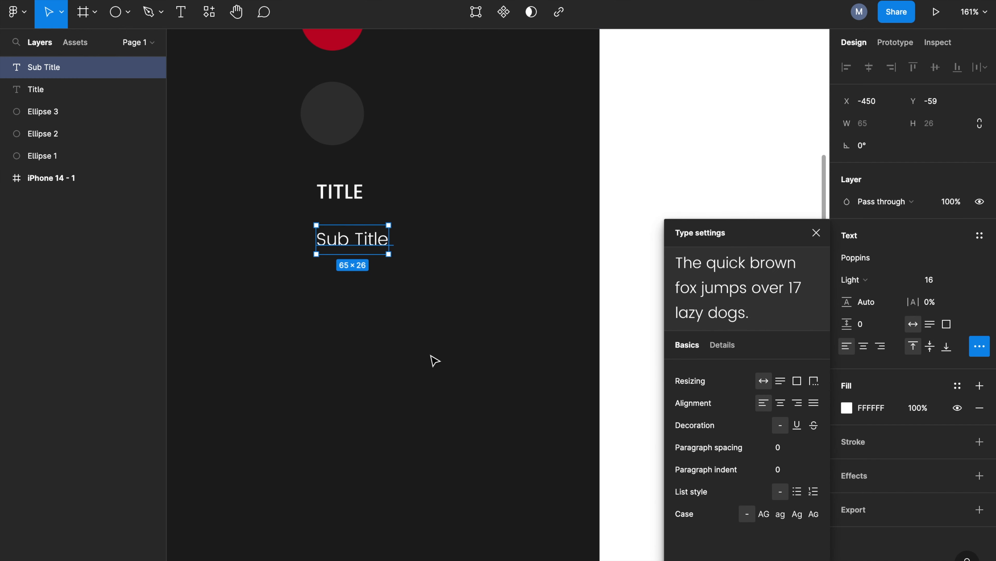
left_click(421, 333)
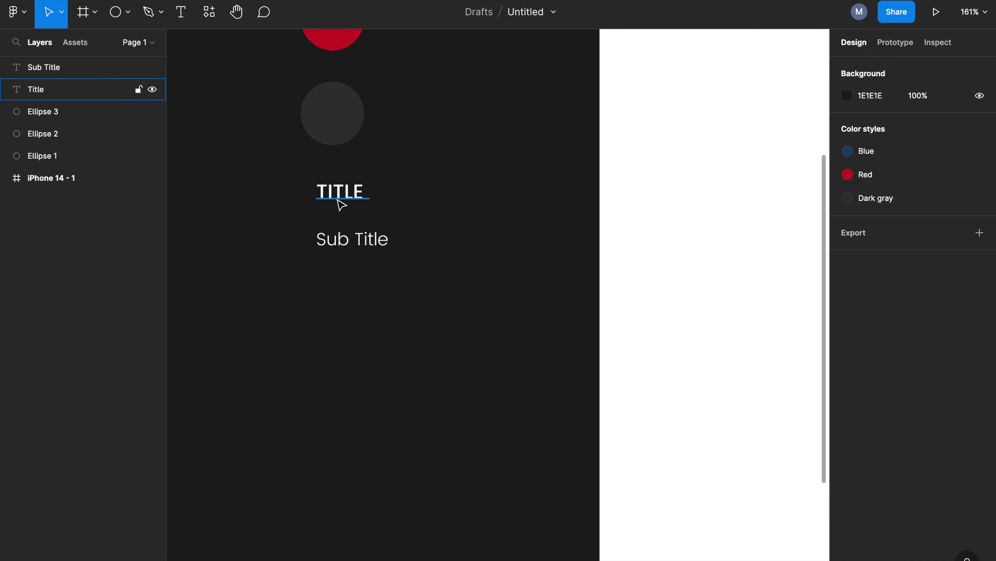
Duplicate the Sub Title text below at about Y -13 and change the copy's wording to "Body text"
left_click(368, 244)
left_click_drag(371, 248, 371, 299, "alt")
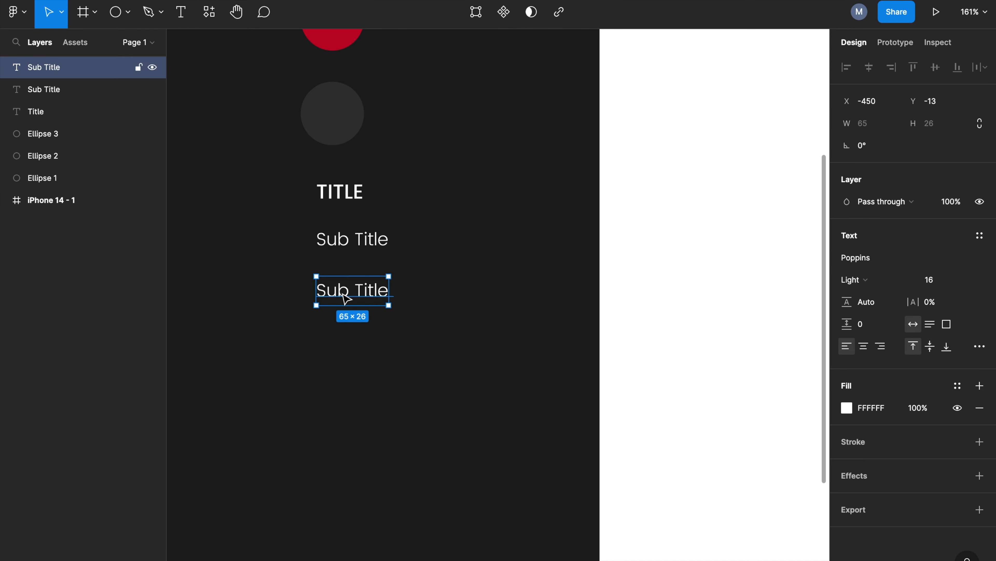
double_click(341, 293)
type("Body text")
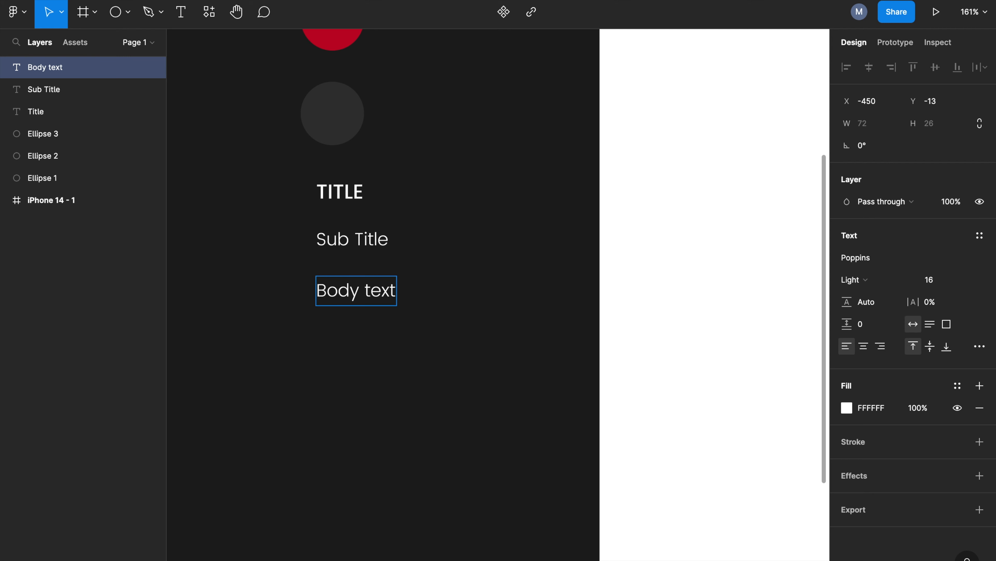
key("Escape")
Try to run the Unsplash plugin from the recent plugins
left_click(214, 13)
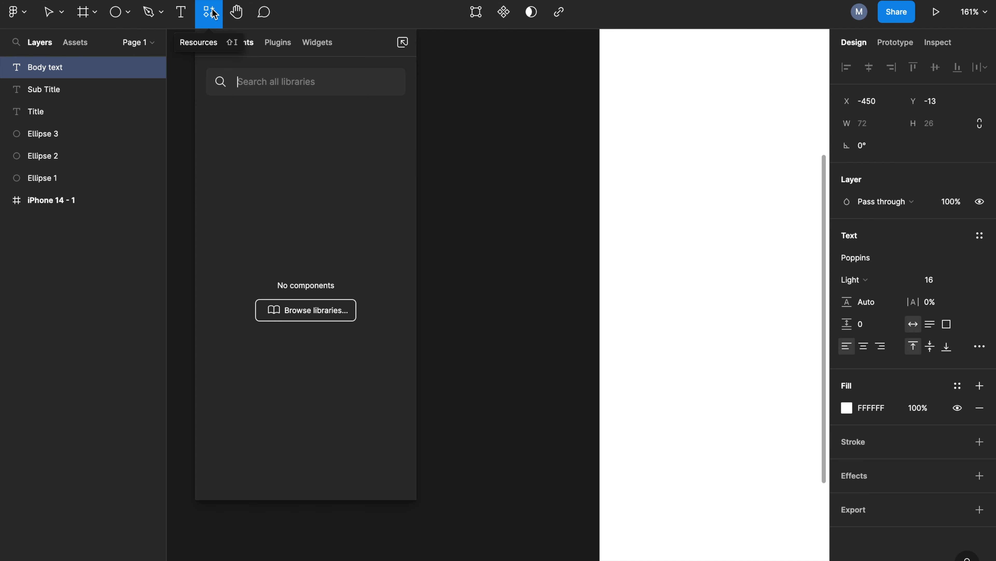
left_click(277, 42)
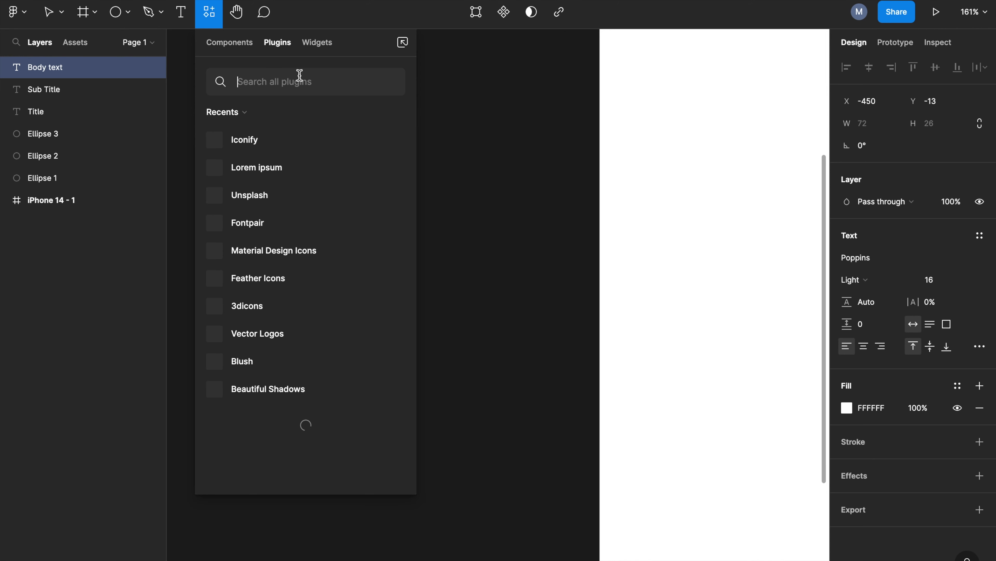
mouse_move(260, 196)
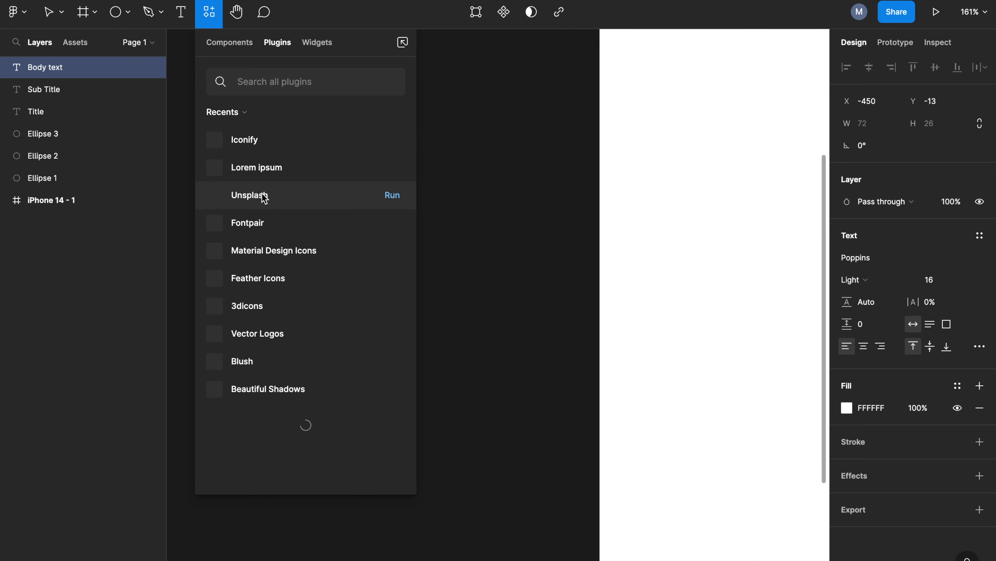
left_click(390, 197)
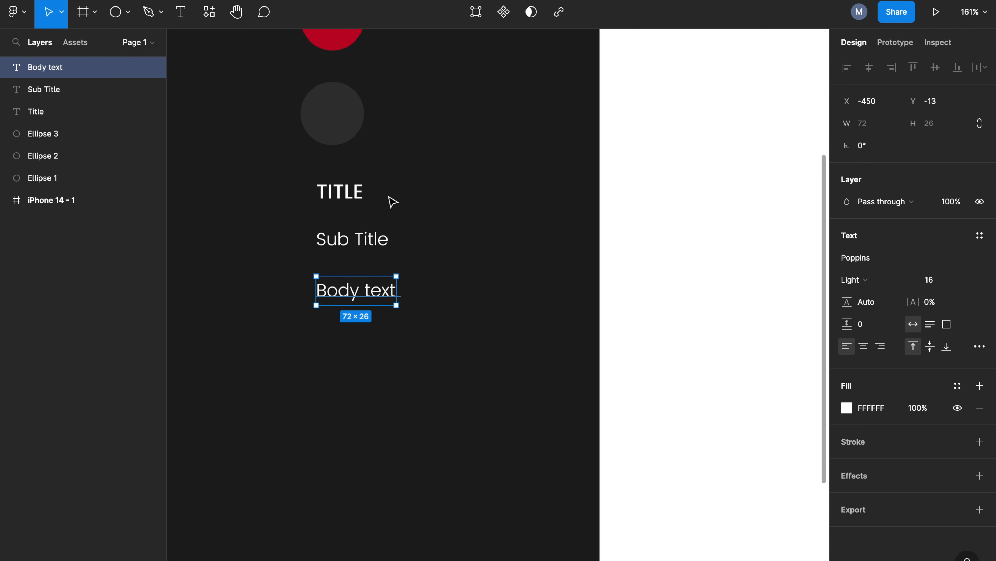
Set the Title text's font size to 20 and check the type settings of Sub Title and Body text
left_click(361, 196)
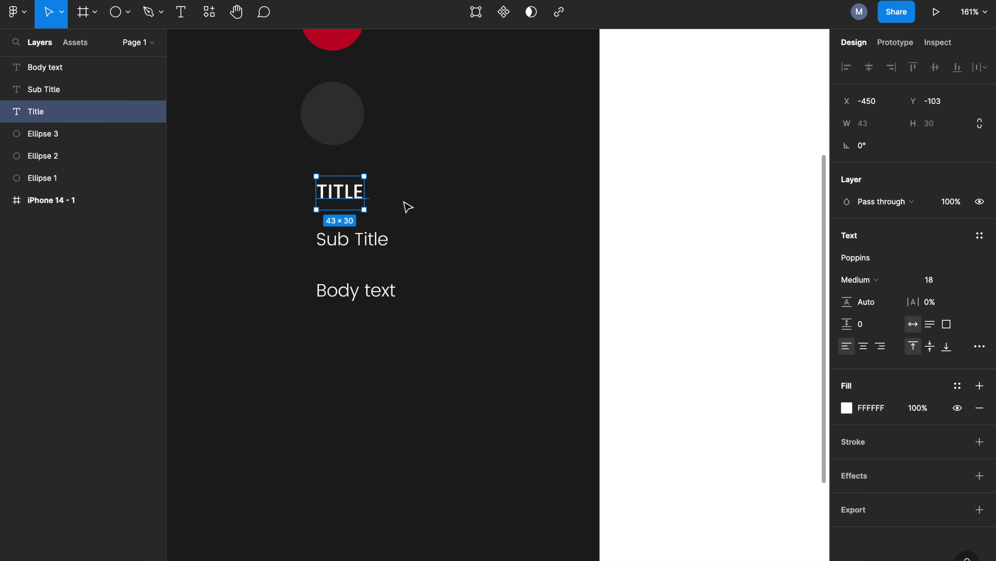
left_click(935, 289)
type("20")
key("Return")
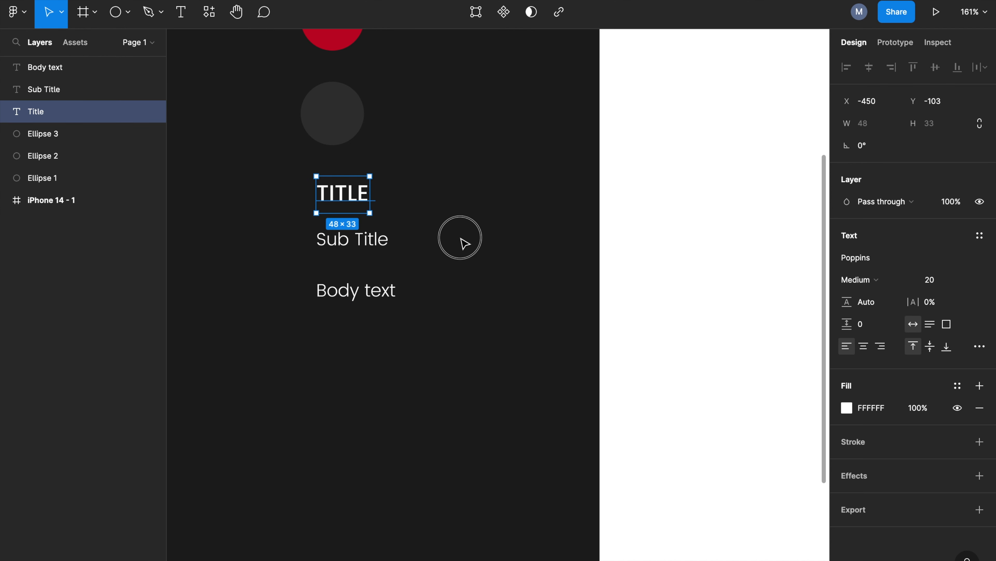
left_click(428, 240)
left_click(388, 240)
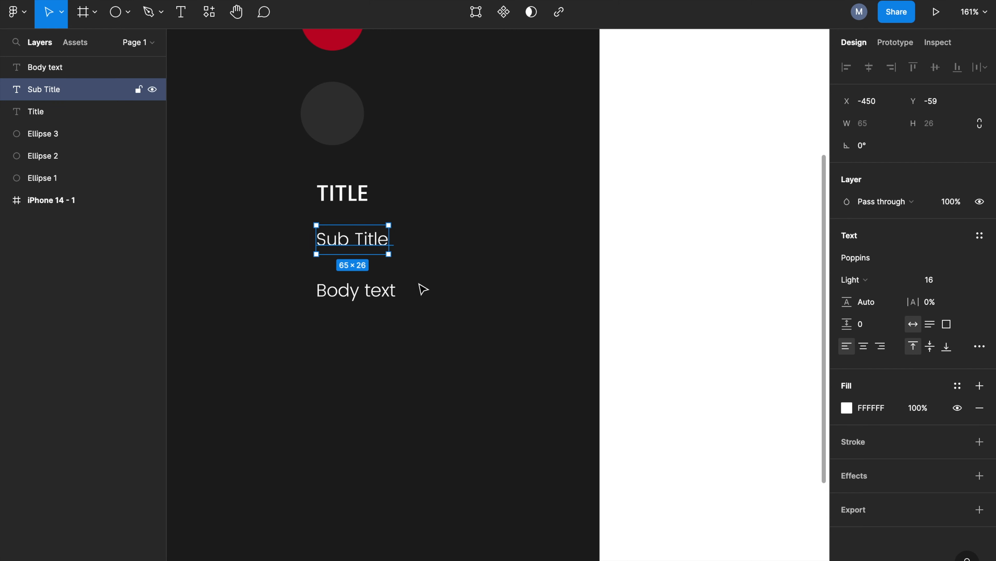
left_click(469, 297)
left_click(382, 295)
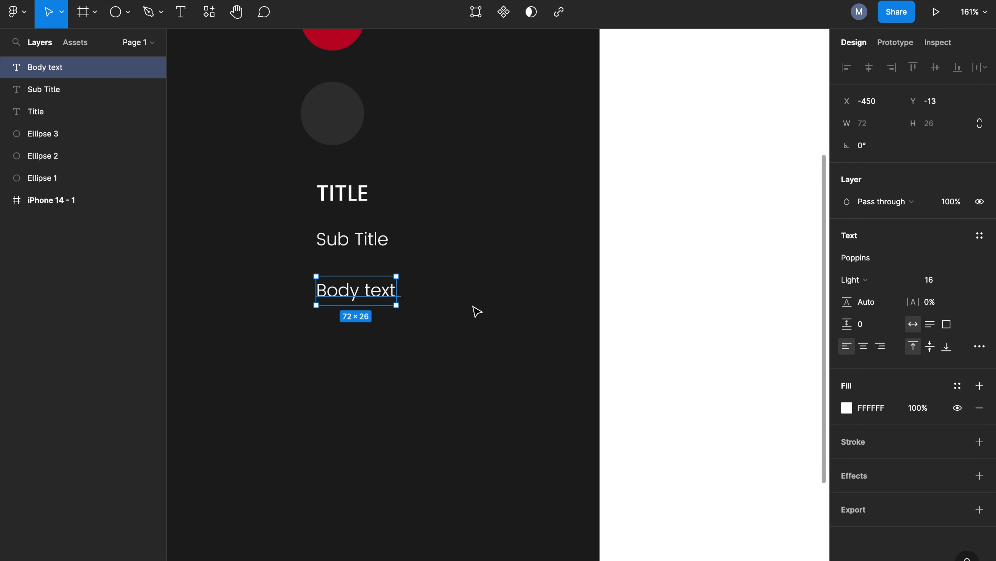
Try to run the Unsplash plugin again with the Body text layer selected
left_click(209, 16)
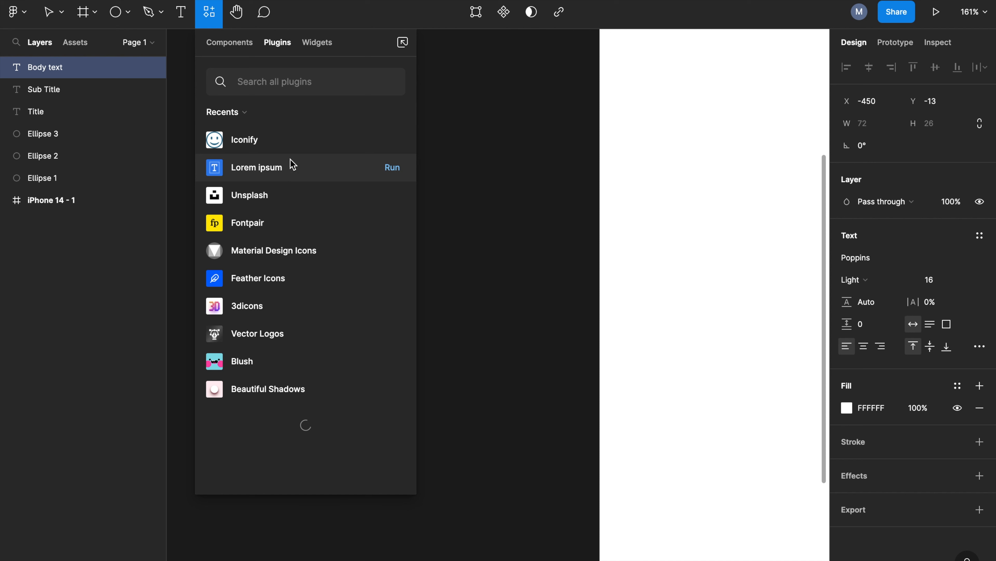
left_click(389, 200)
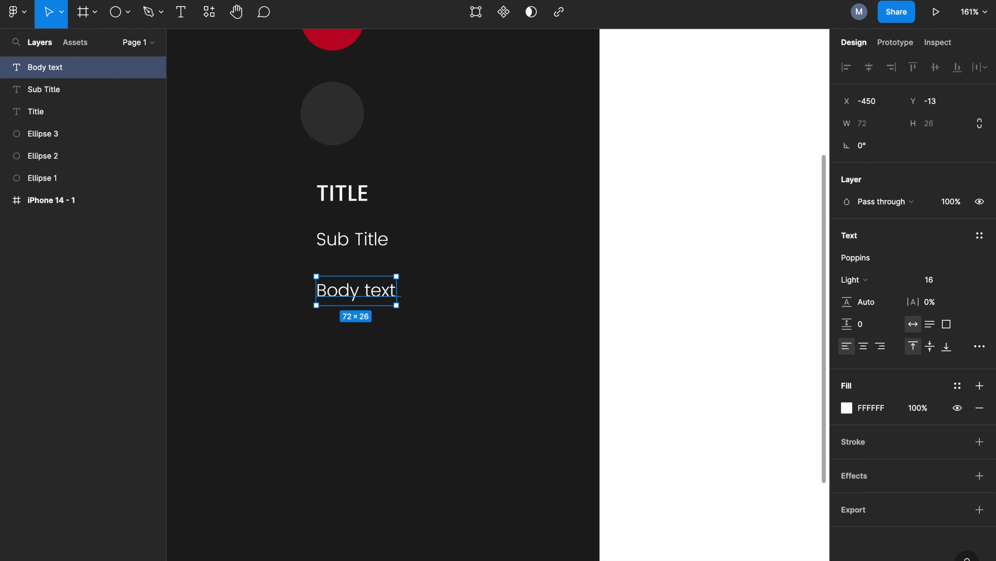
Switch the computer's Wi-Fi connection to the available personal hotspot and deselect everything on the canvas
left_click(773, 1)
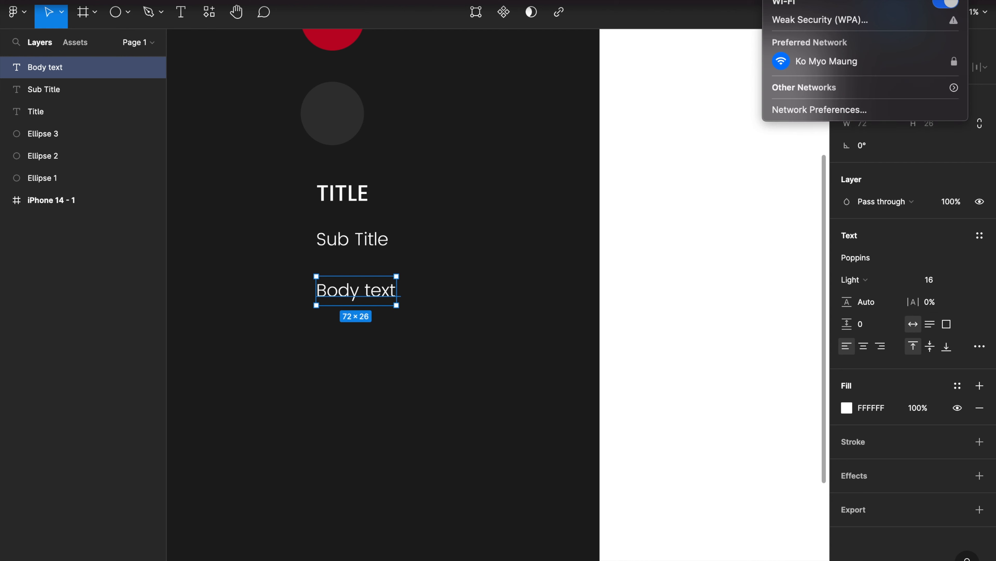
left_click(804, 62)
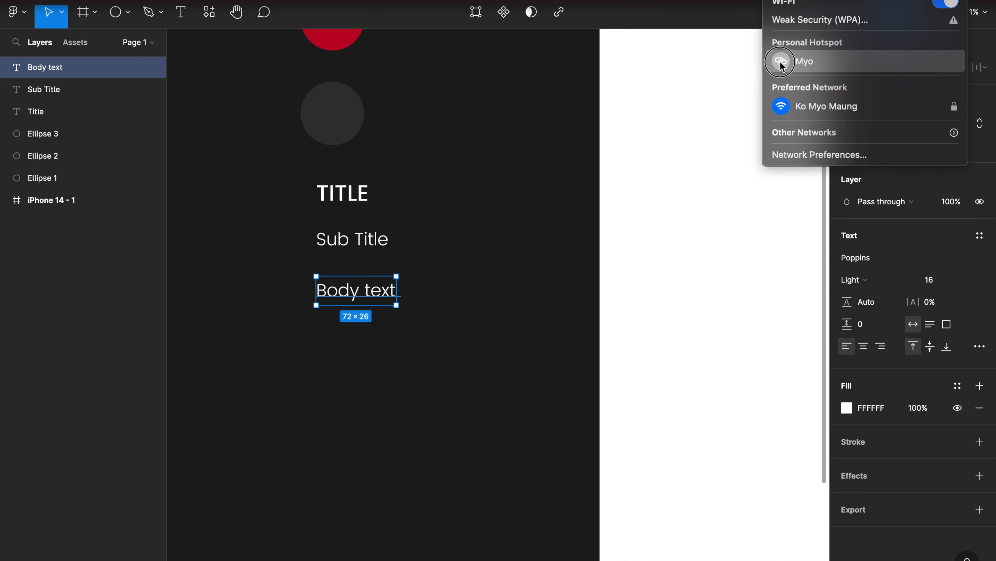
left_click(562, 182)
left_click(562, 183)
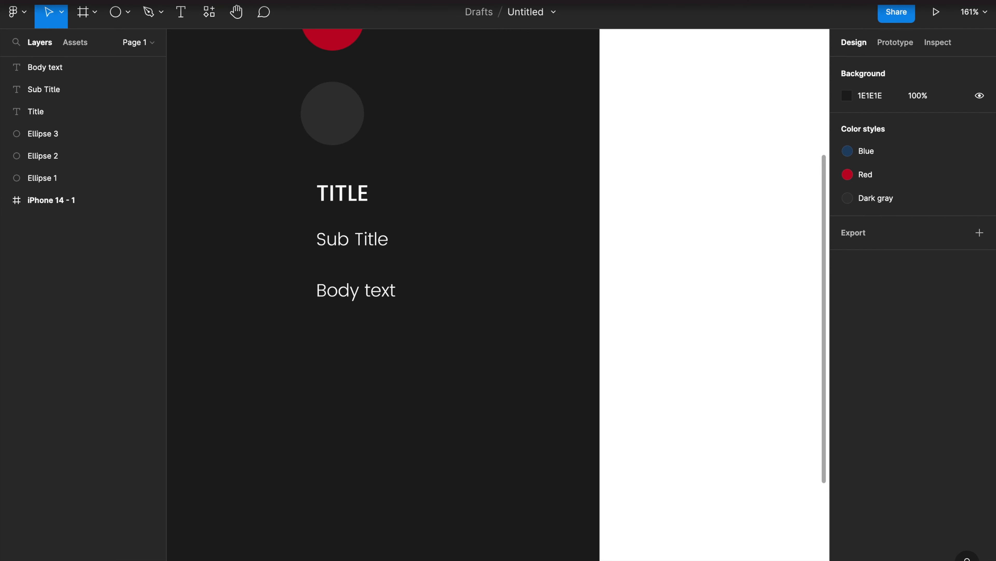
Run the Lorem ipsum plugin on the Body text layer, check which text units it offers, and close the plugin windows
left_click(212, 17)
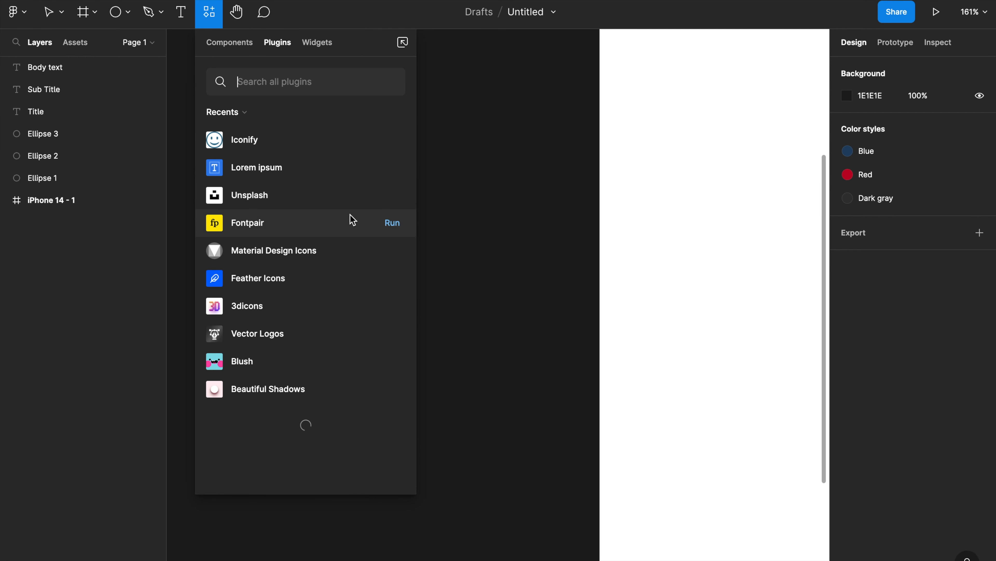
left_click(392, 167)
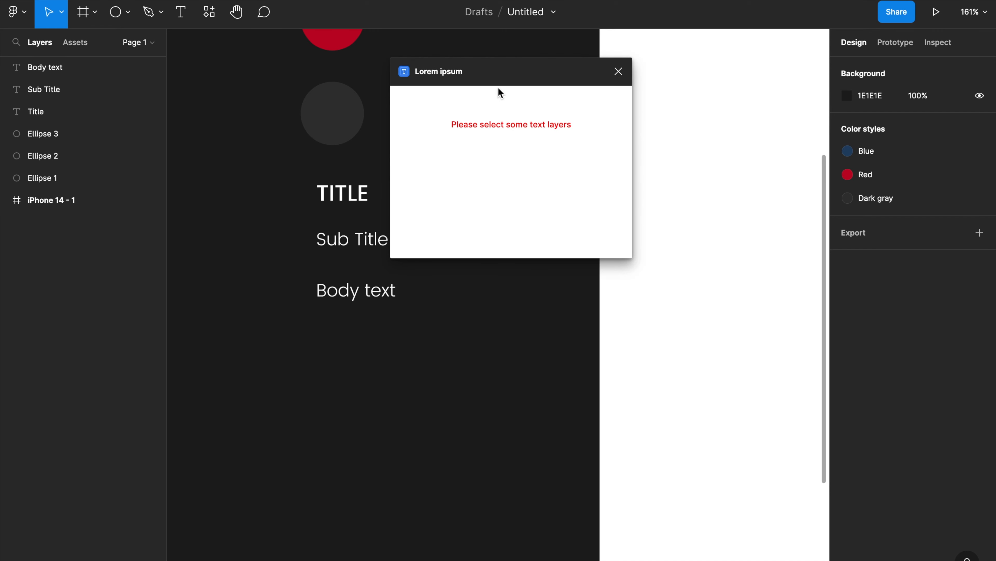
left_click_drag(509, 72, 616, 82)
left_click(377, 289)
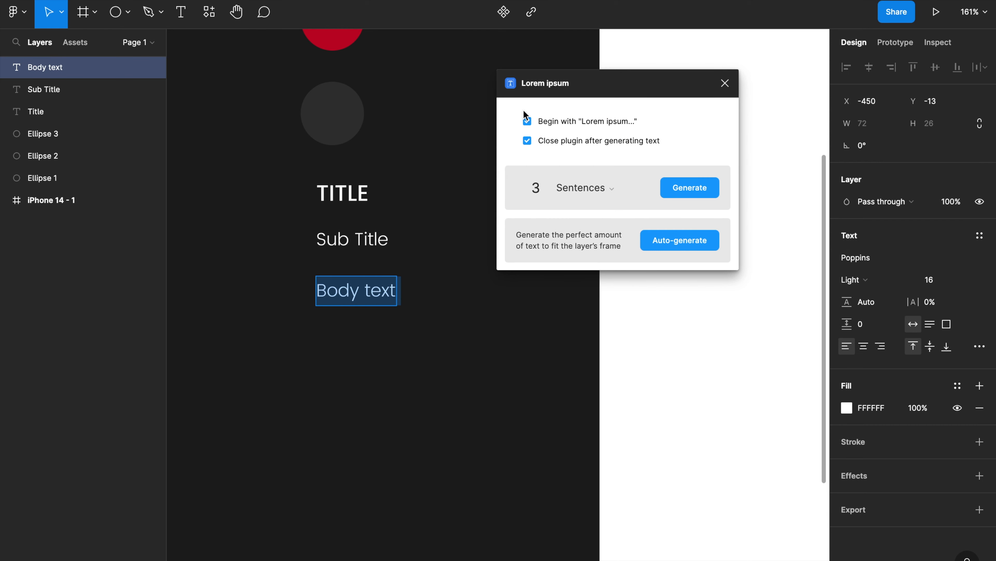
left_click(583, 189)
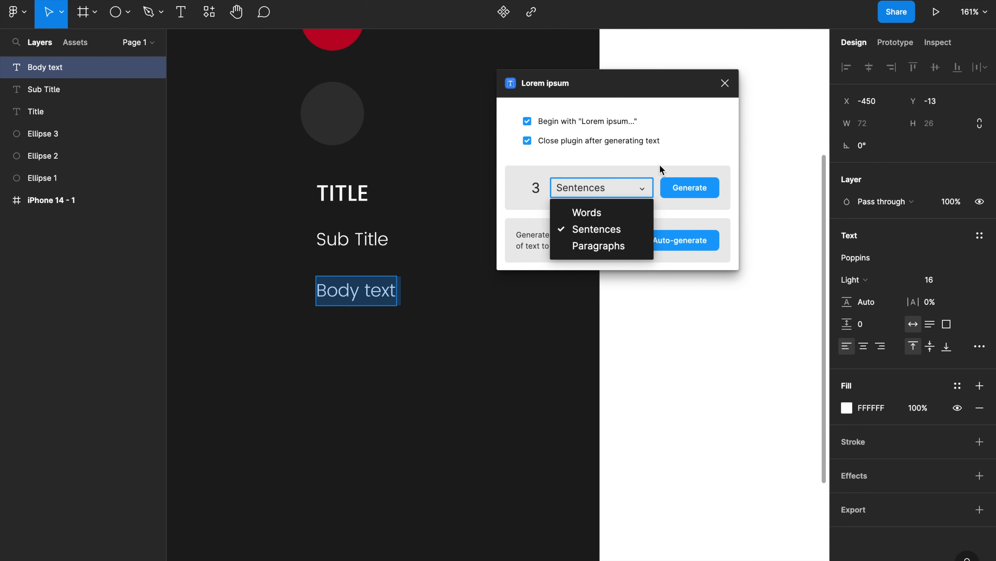
key("Escape")
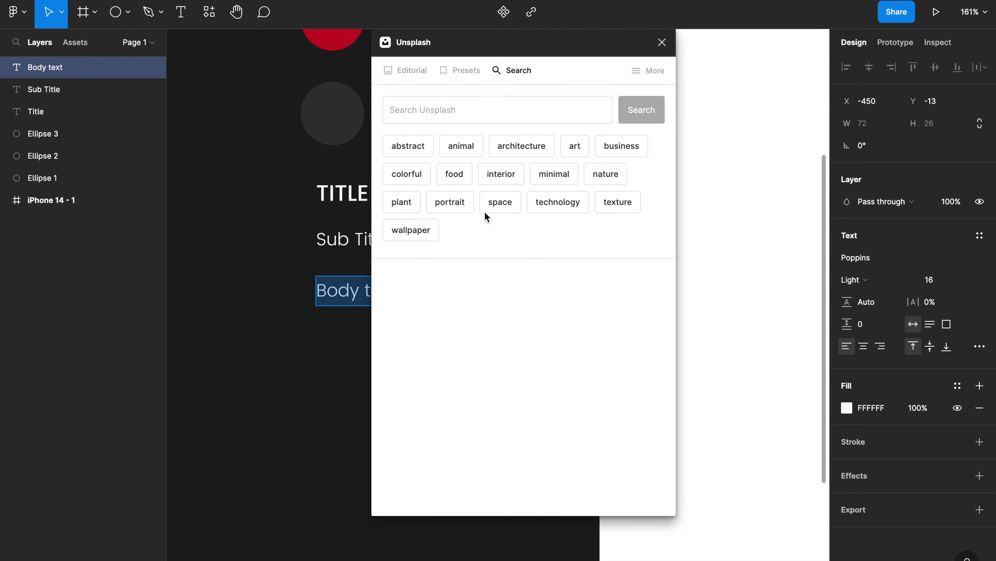
left_click(662, 42)
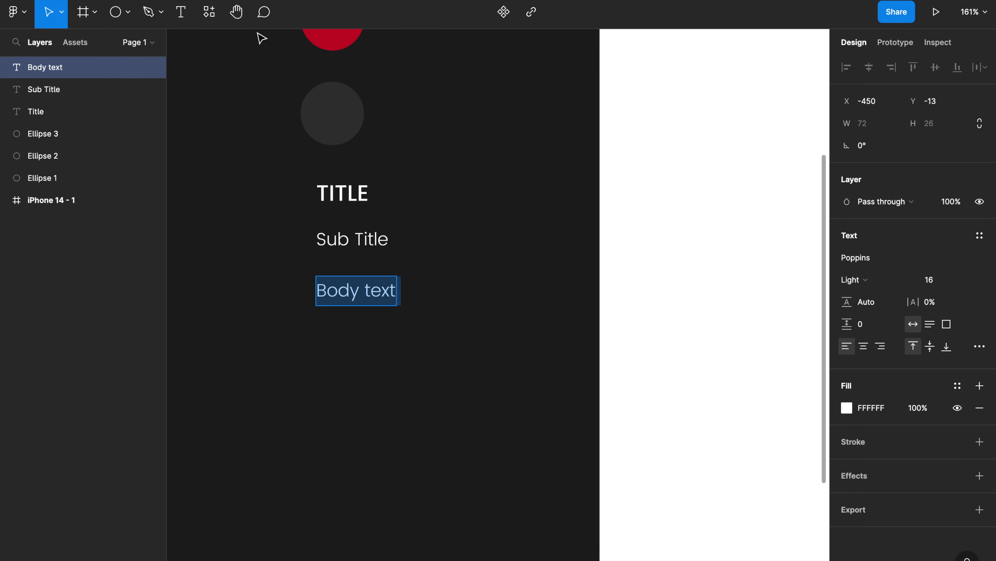
Try to generate three sentences of filler text in the Body text layer with the Lorem ipsum plugin
left_click(210, 12)
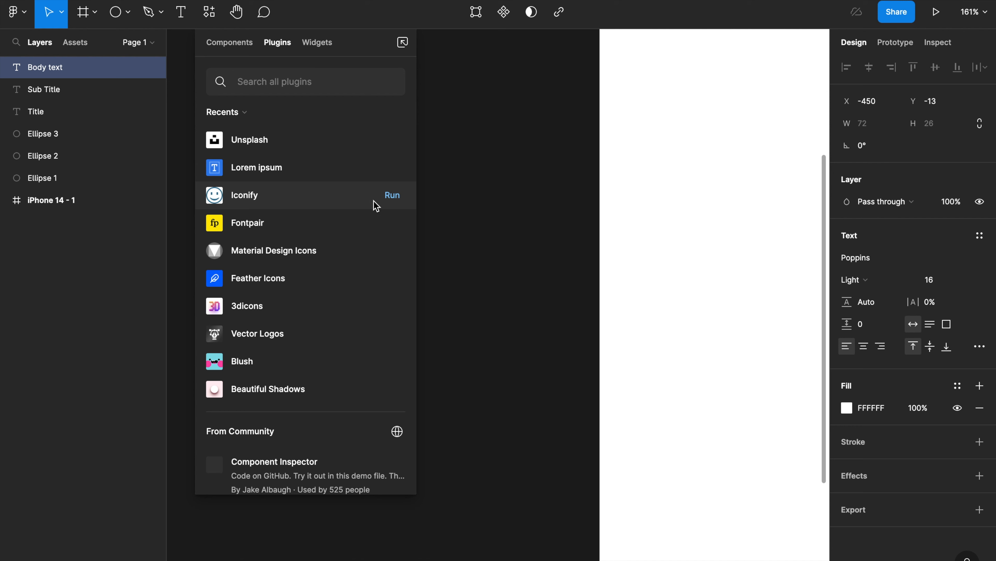
left_click(392, 168)
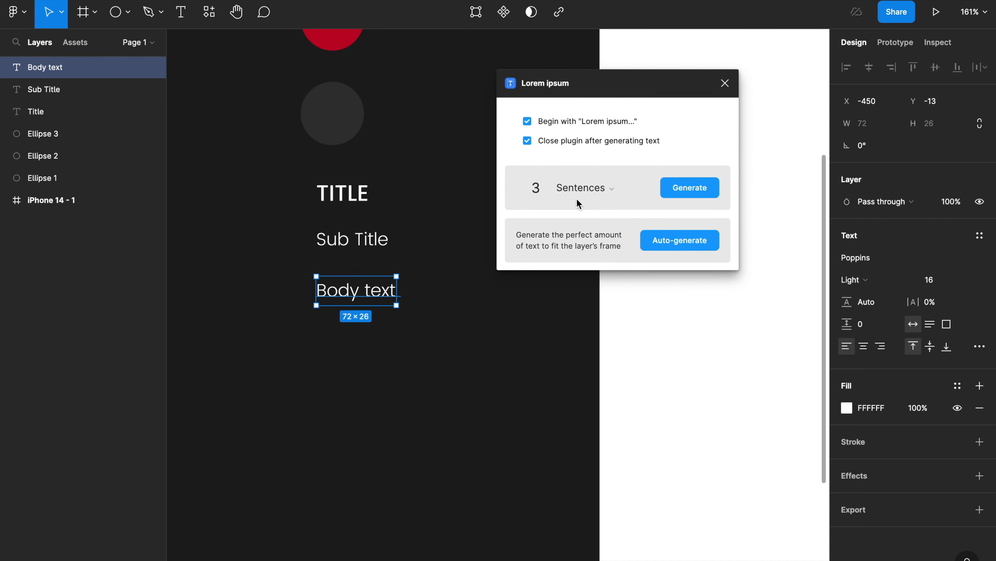
left_click(592, 189)
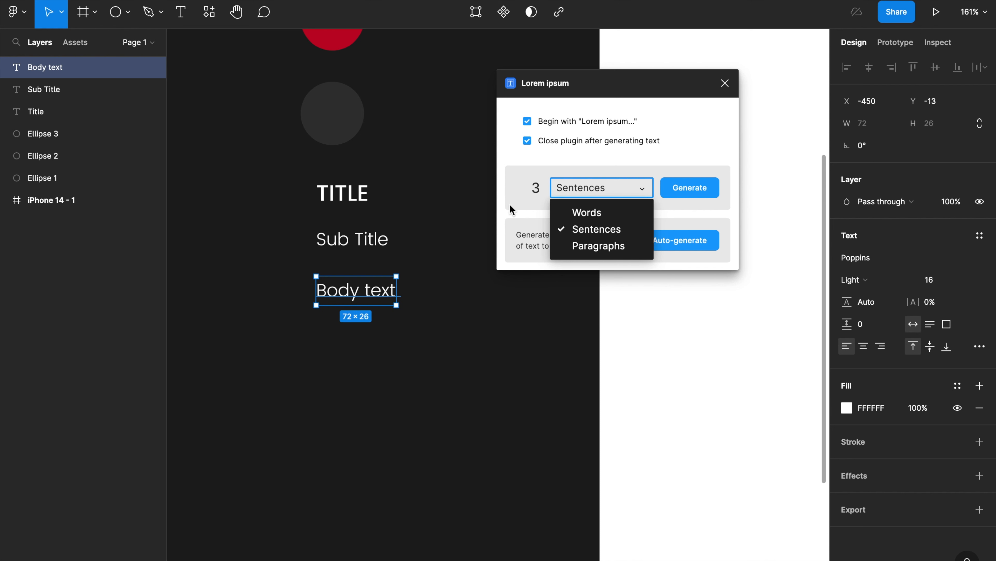
left_click(685, 192)
key("Escape")
Delete the Body text layer and draw an empty text box about 196 × 96 beneath Sub Title
left_click(489, 303)
key("Delete")
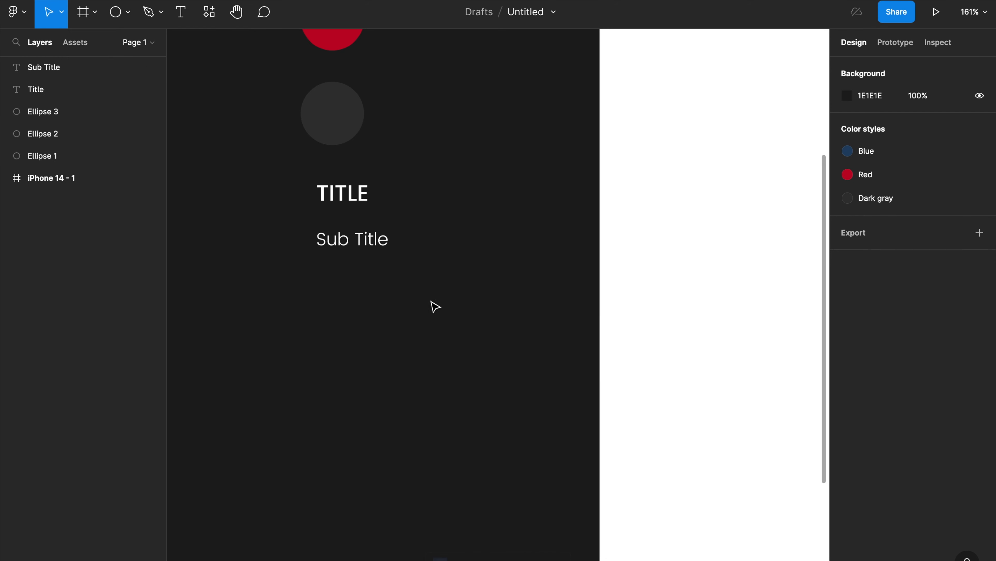
key("t")
left_click_drag(317, 268, 534, 374)
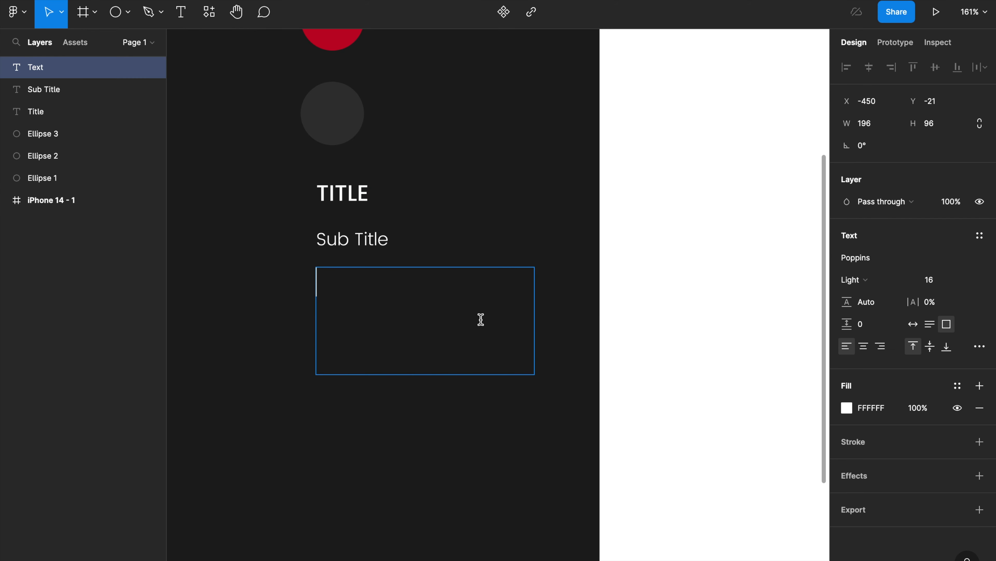
Run the Lorem ipsum plugin and generate three sentences in a new text box about 220 × 94 beneath Sub Title
left_click(209, 12)
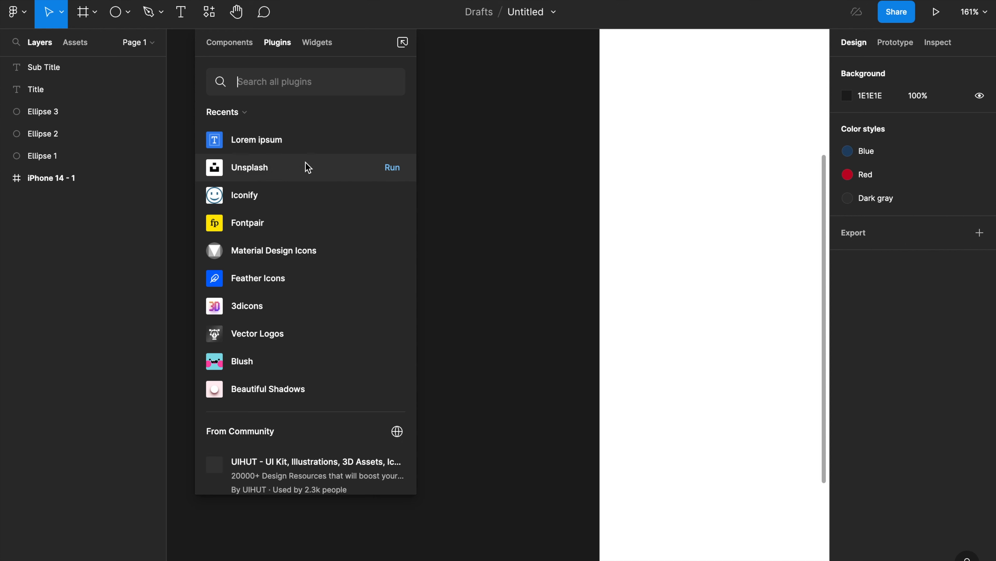
left_click(392, 141)
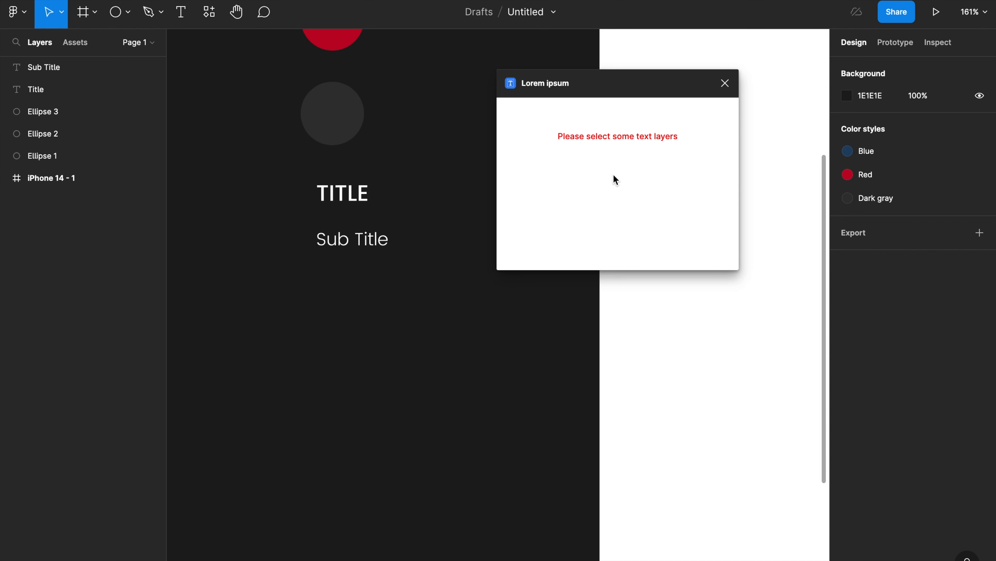
key("t")
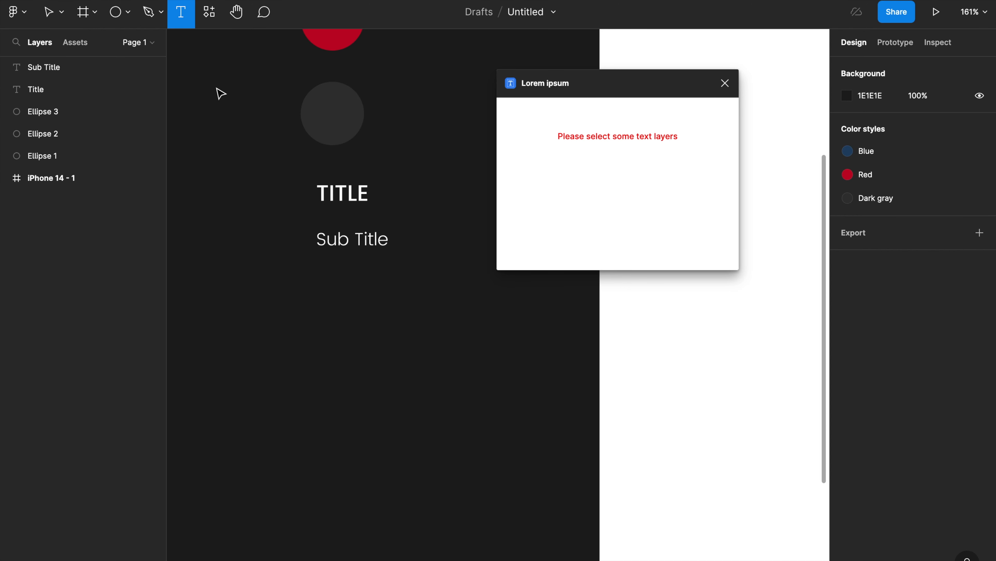
left_click_drag(316, 272, 560, 377)
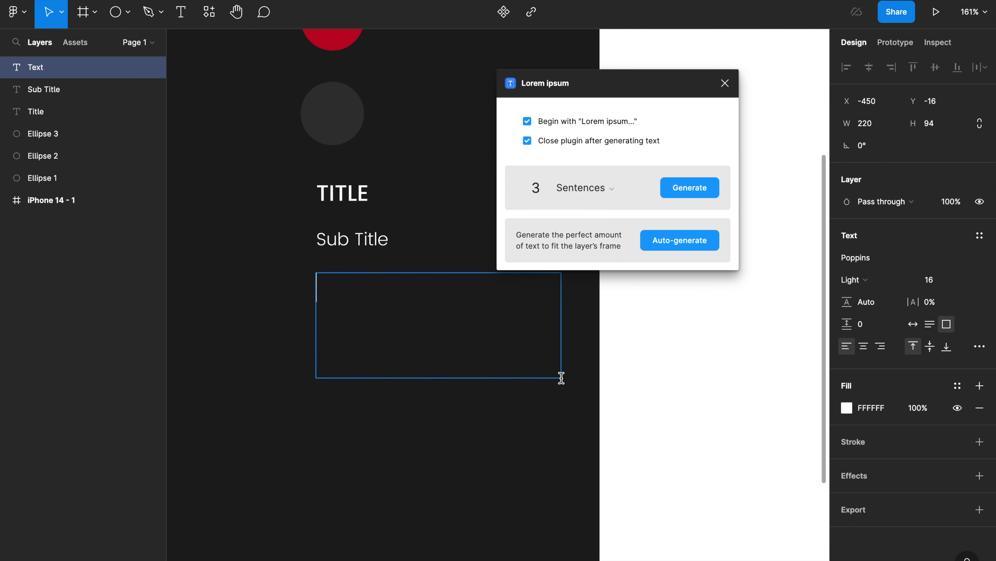
left_click(698, 187)
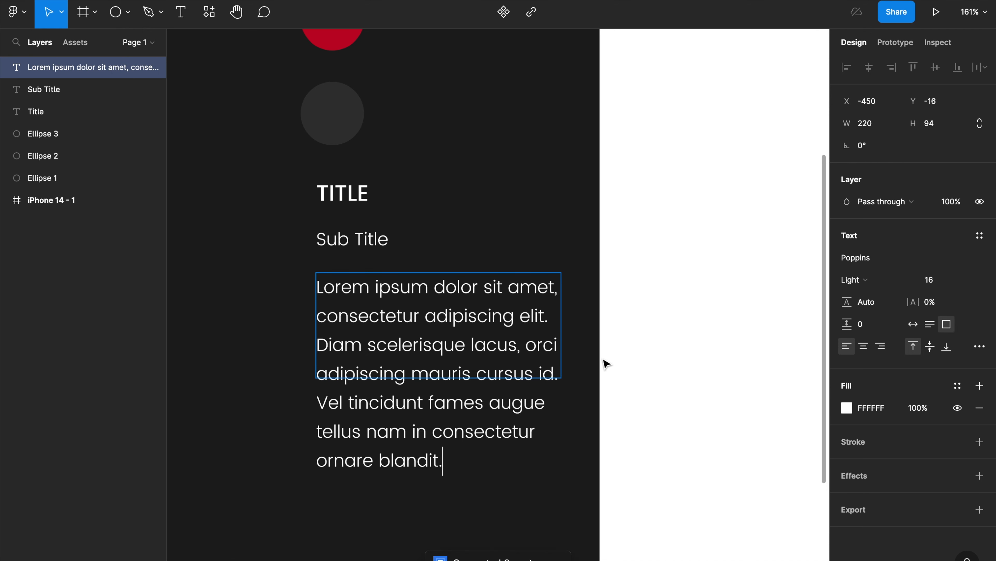
Try font sizes 14 and 13 on the lorem ipsum paragraph
left_click(930, 279)
type("1")
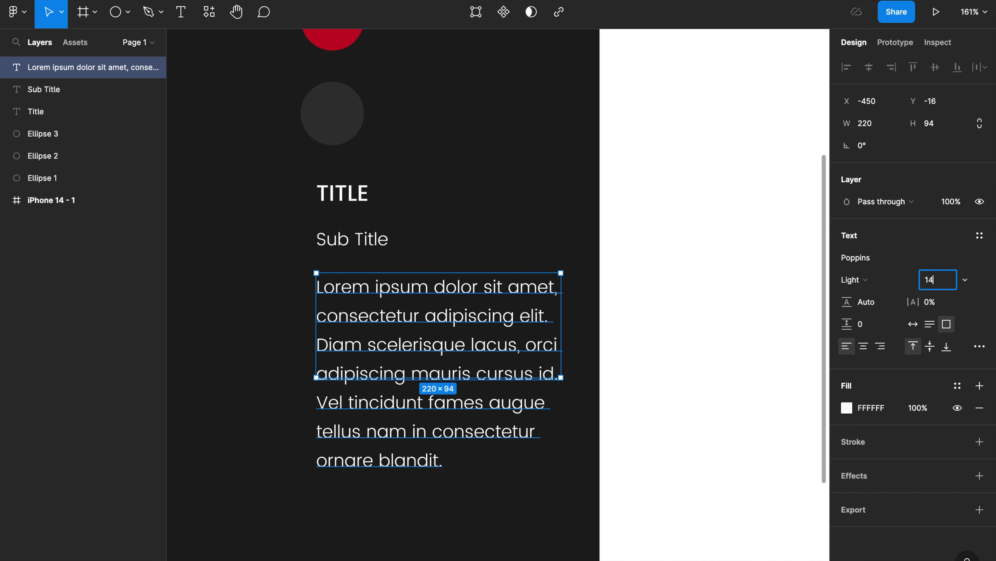
key("Return")
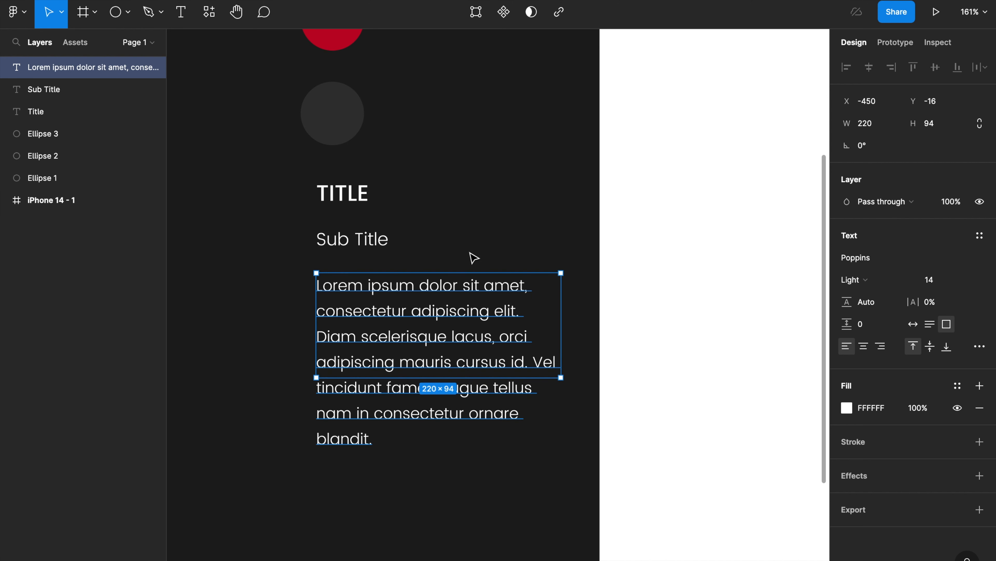
left_click(932, 280)
key("Return")
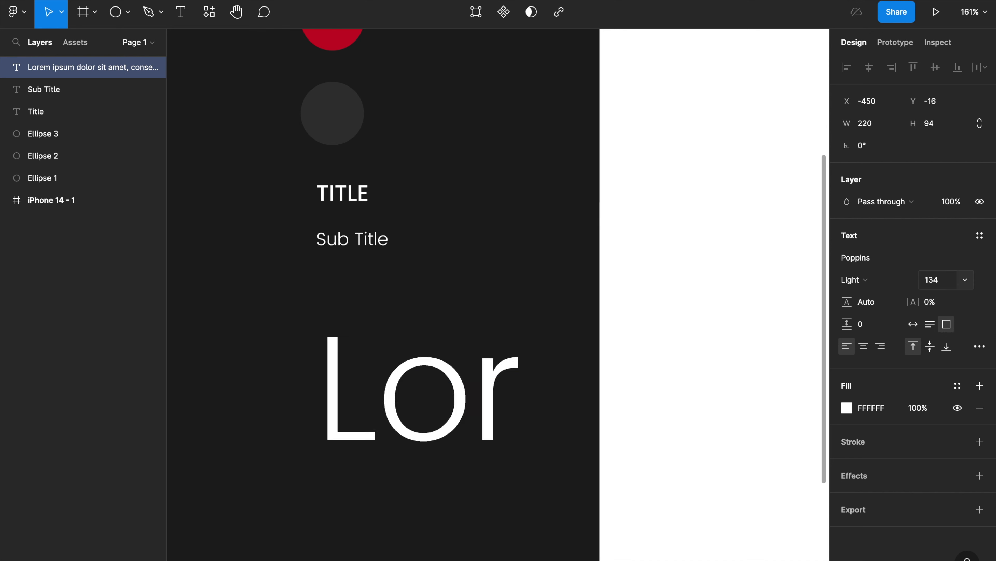
left_click(934, 285)
type("13")
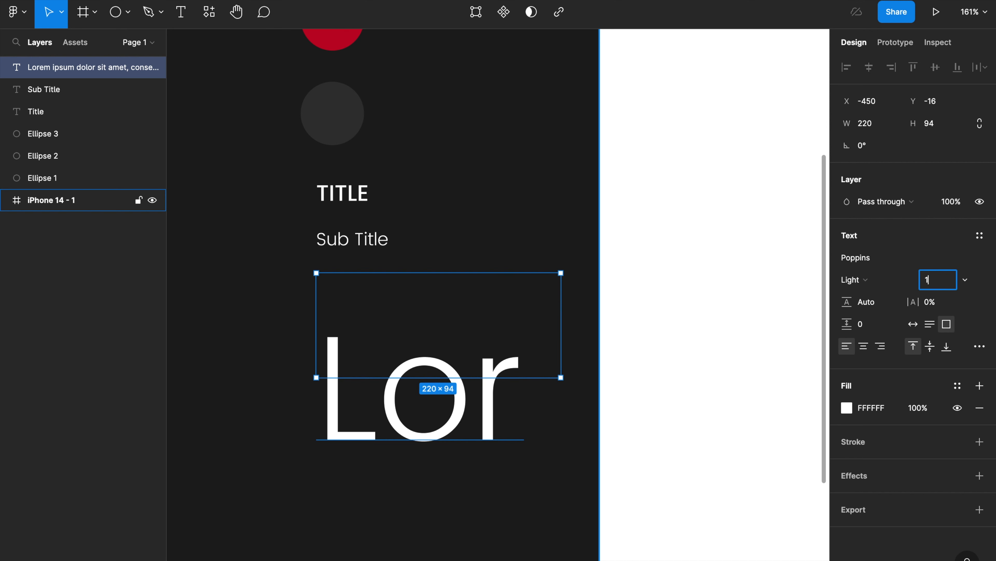
key("Return")
Set the lorem ipsum paragraph's line height to 18
left_click(872, 303)
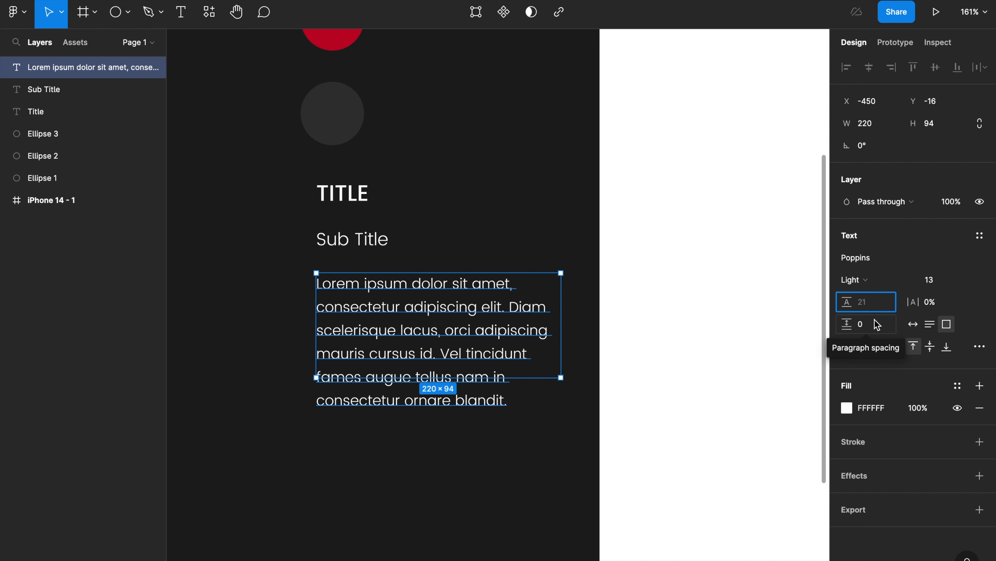
type("21")
key("Return")
left_click(874, 307)
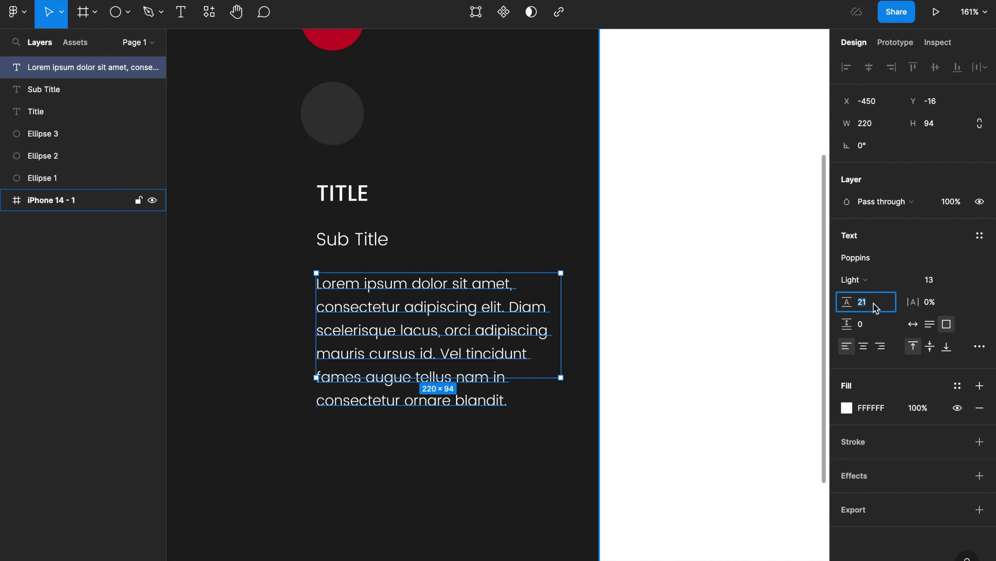
key("Up")
key("Down")
key("Down")
key("Down")
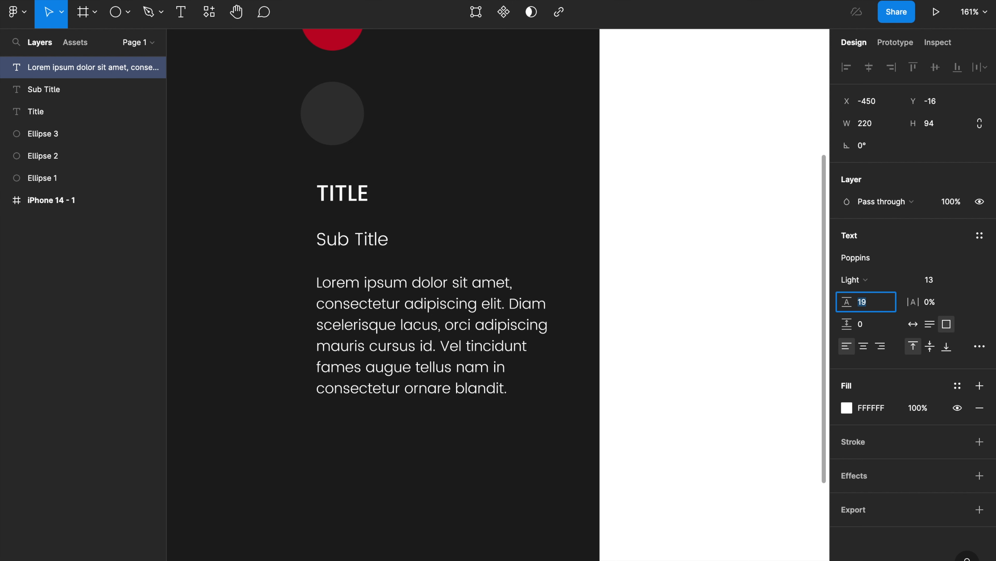
key("Down")
Set the lorem ipsum paragraph's font size to 12 and deselect it
left_click(929, 280)
type("12")
key("Return")
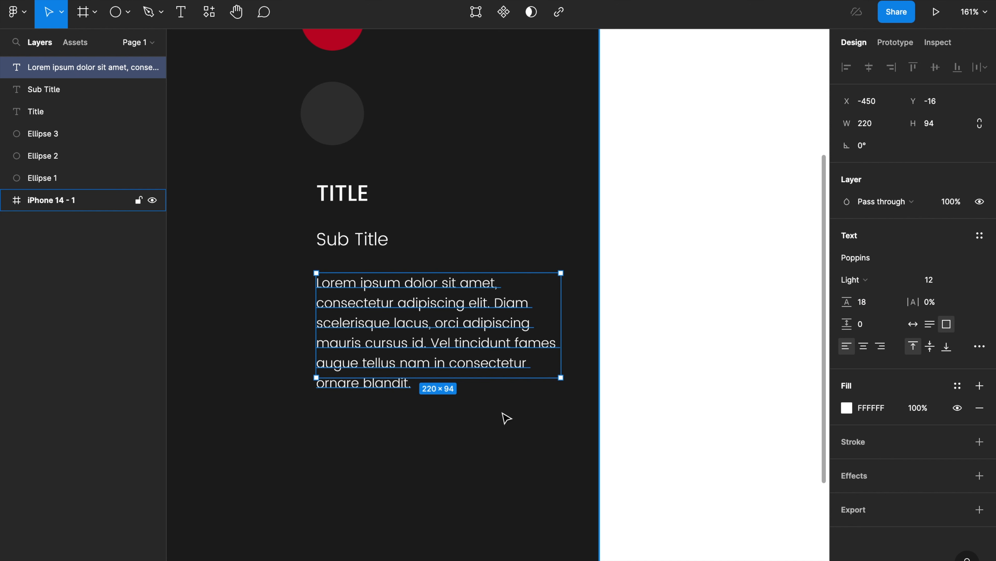
left_click(487, 420)
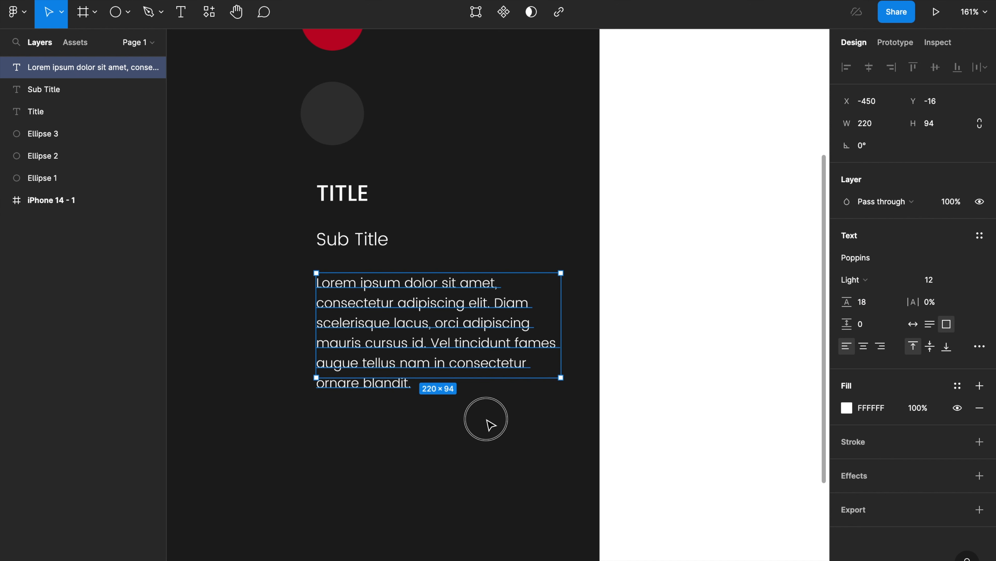
left_click(465, 346)
left_click(505, 220)
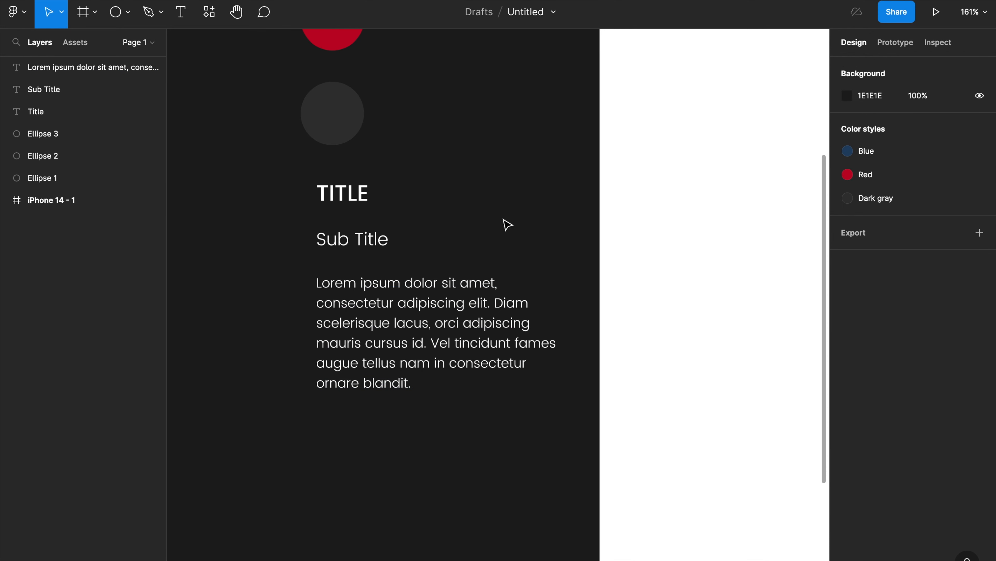
Create a text style named Main Title from the TITLE text
left_click_drag(514, 245, 517, 274)
left_click(368, 215)
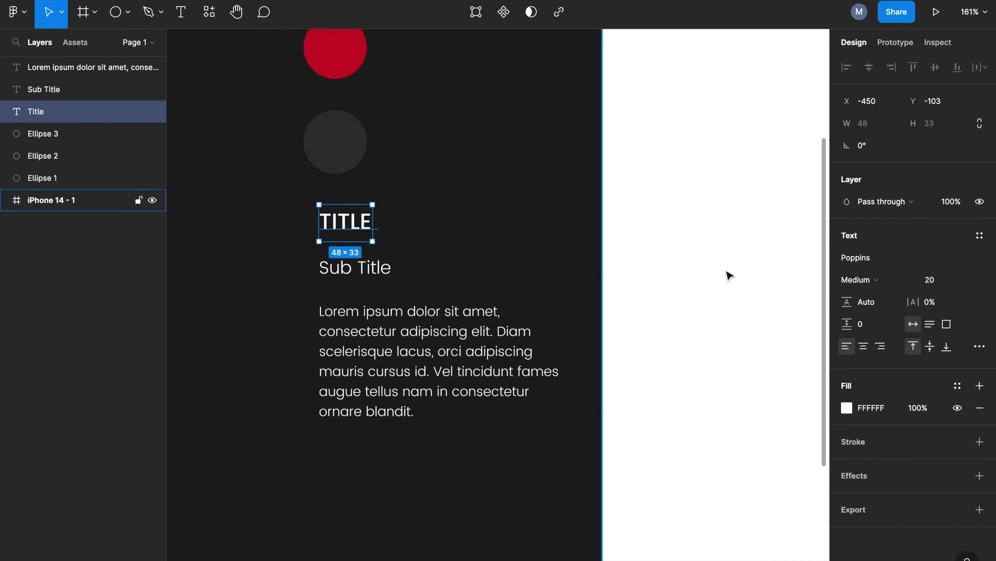
left_click(977, 236)
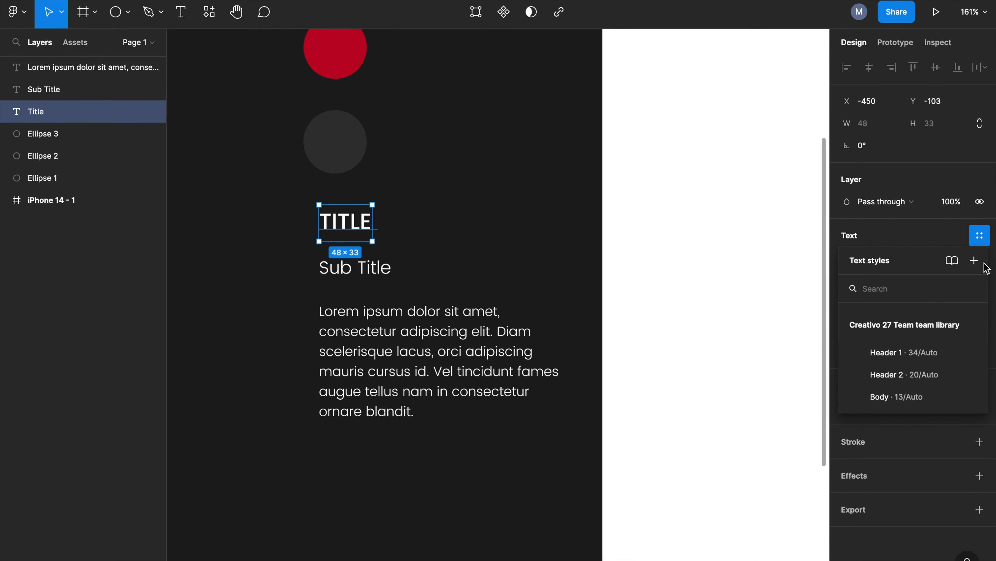
left_click(975, 260)
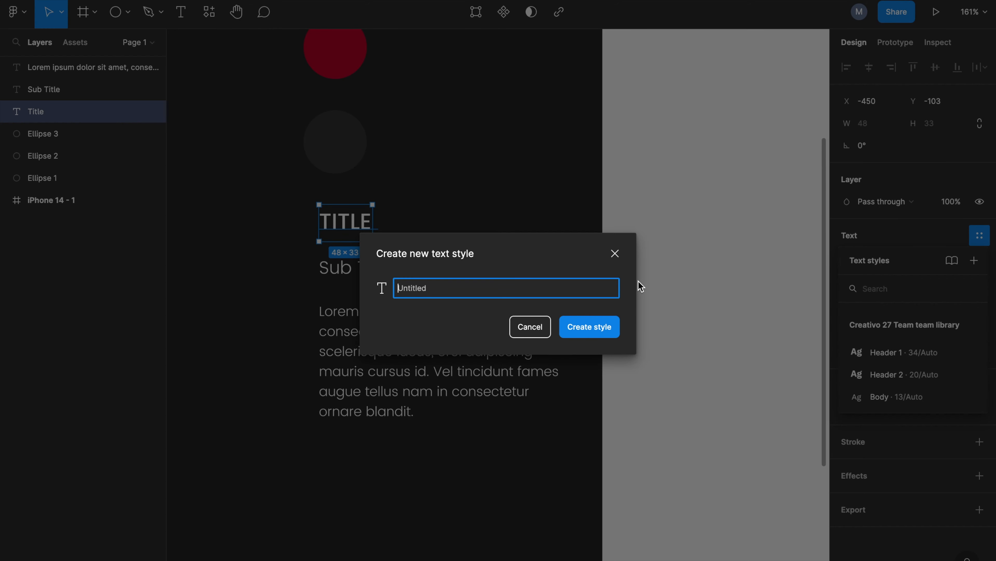
type("Mai")
left_click(590, 328)
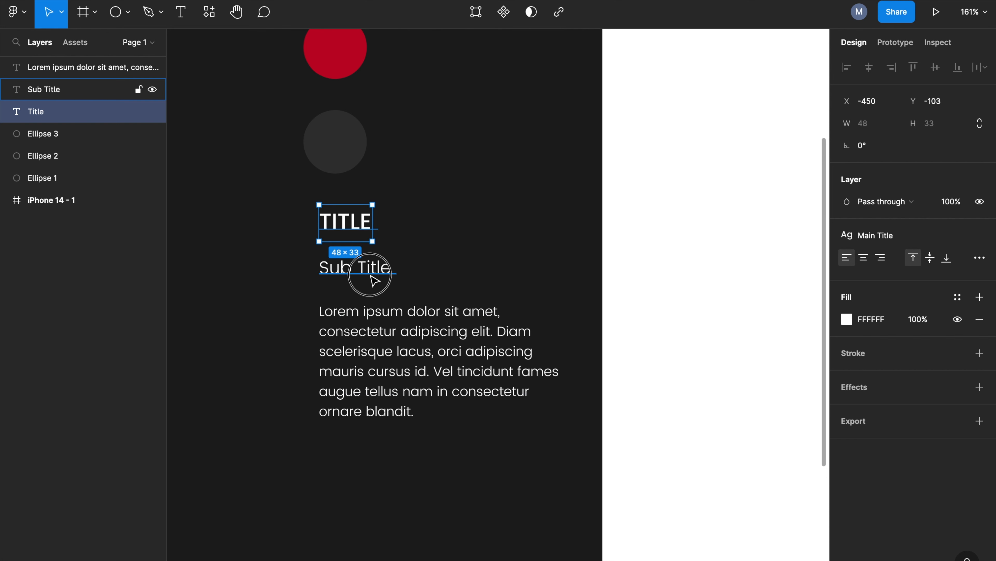
Create a text style named Sub title from the Sub Title text
left_click(373, 279)
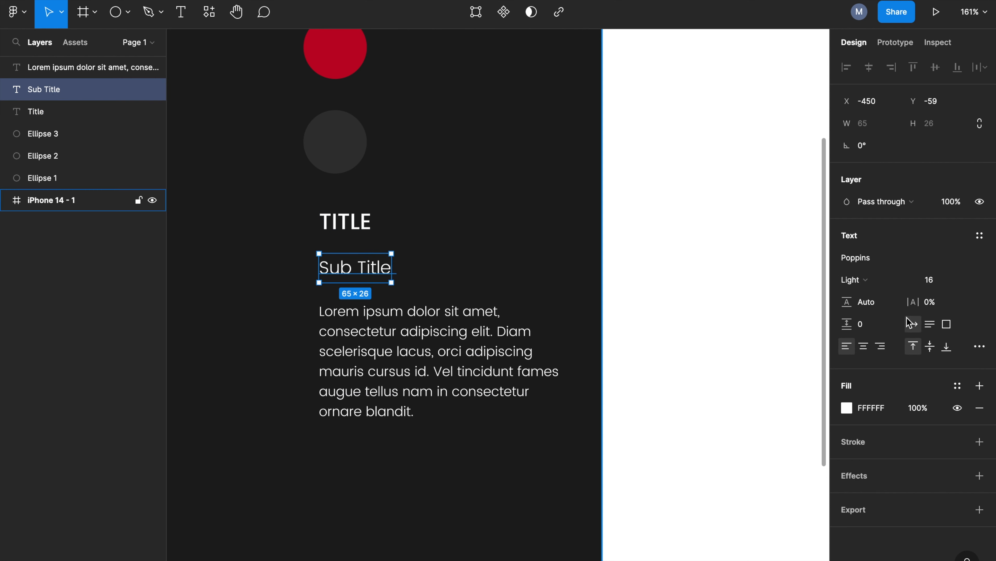
left_click(979, 235)
left_click(974, 260)
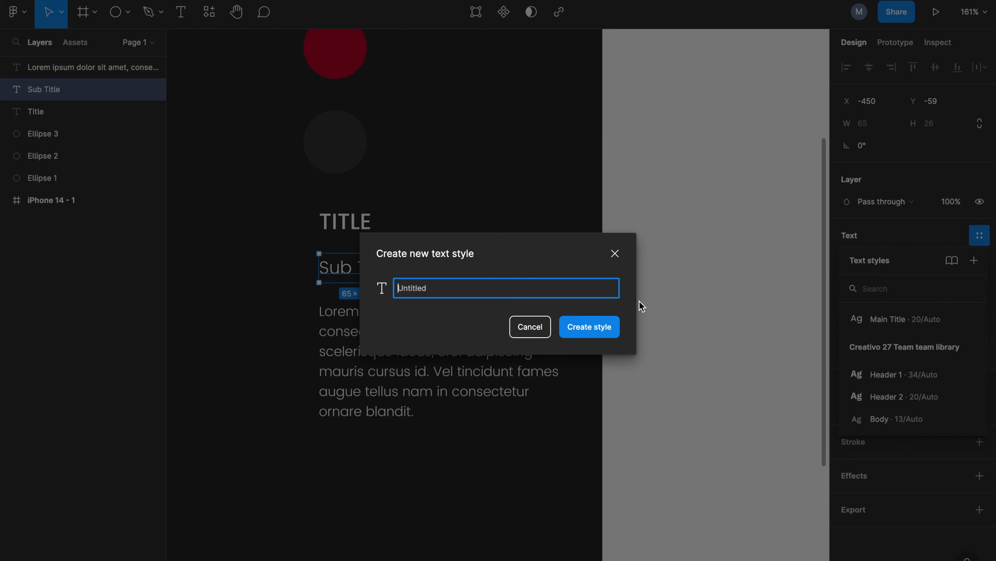
type("su")
key("BackSpace")
key("BackSpace")
type("Sub")
left_click(589, 326)
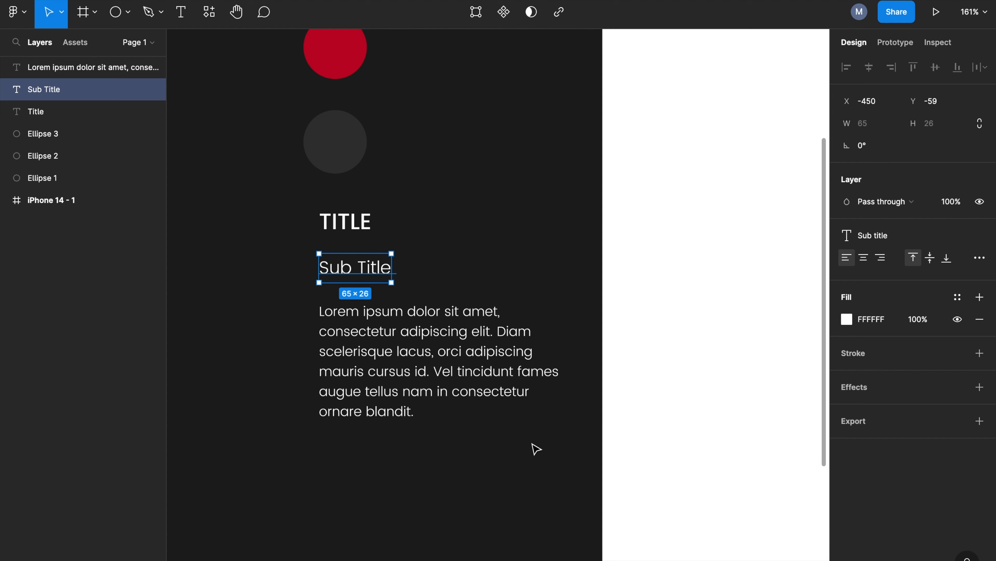
Create a text style named Body text from the lorem ipsum paragraph
left_click(556, 385)
left_click(979, 235)
left_click(974, 260)
type("Body text")
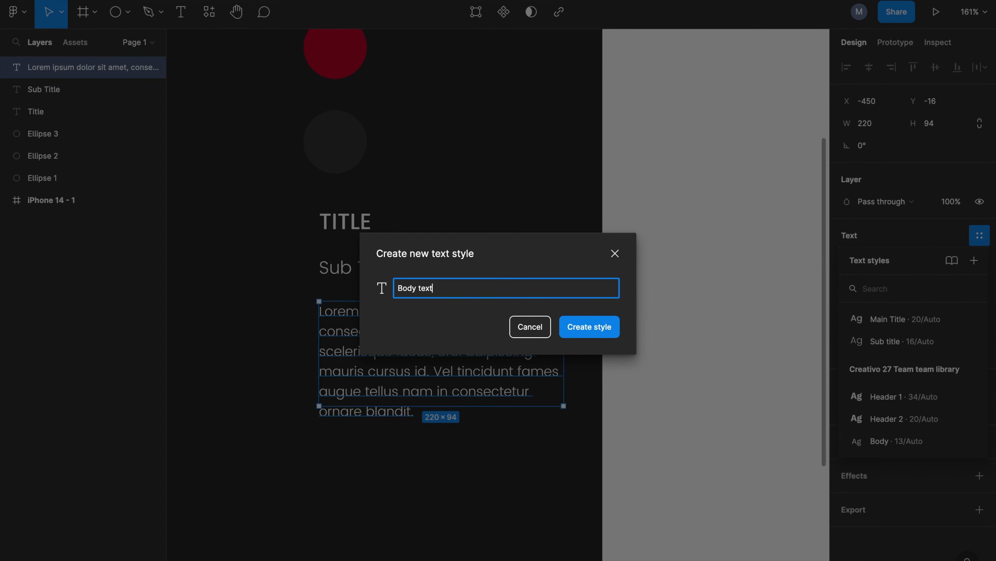
key("Return")
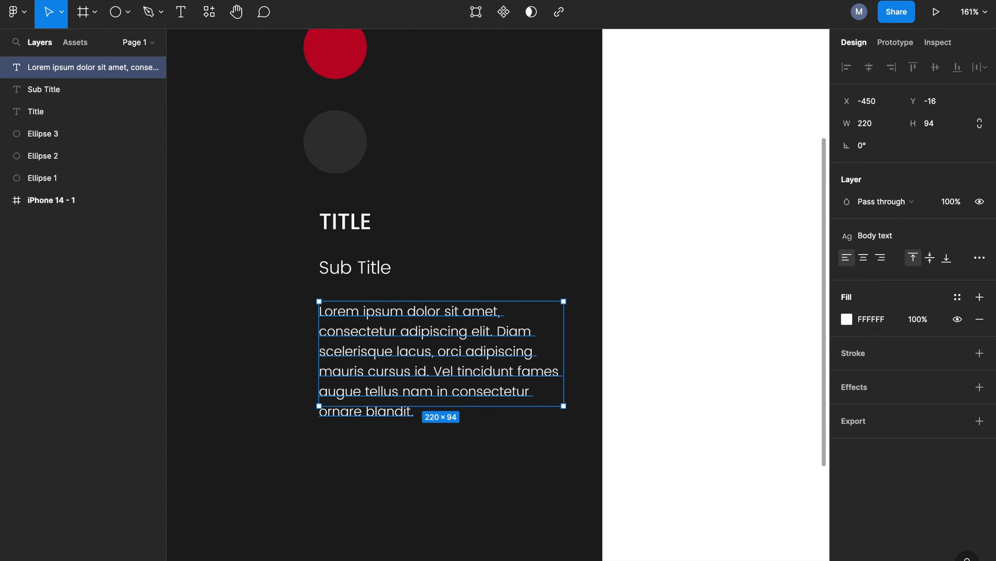
Examine the Main Title text style's properties and its type settings, then close both without changes
left_click(552, 207)
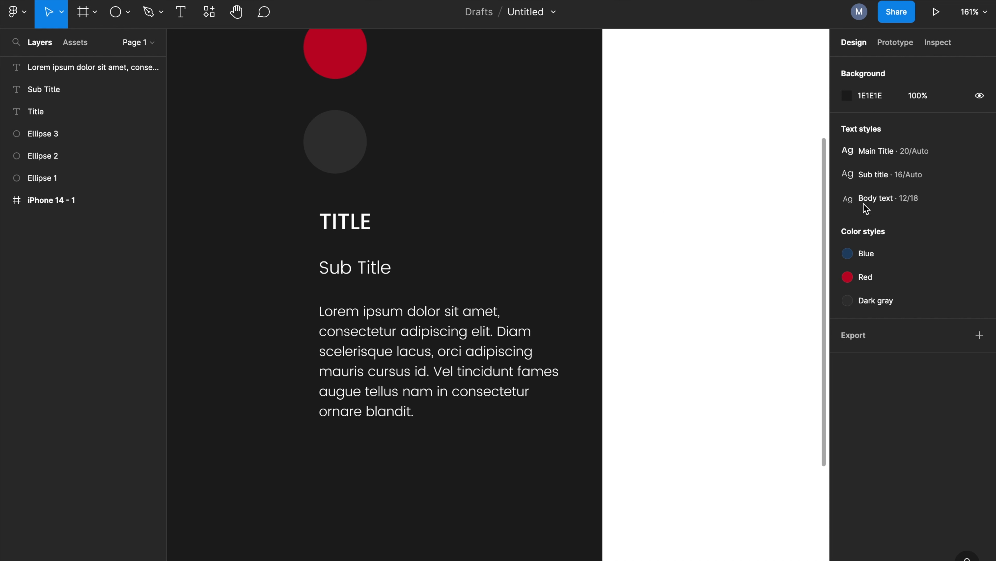
left_click(981, 152)
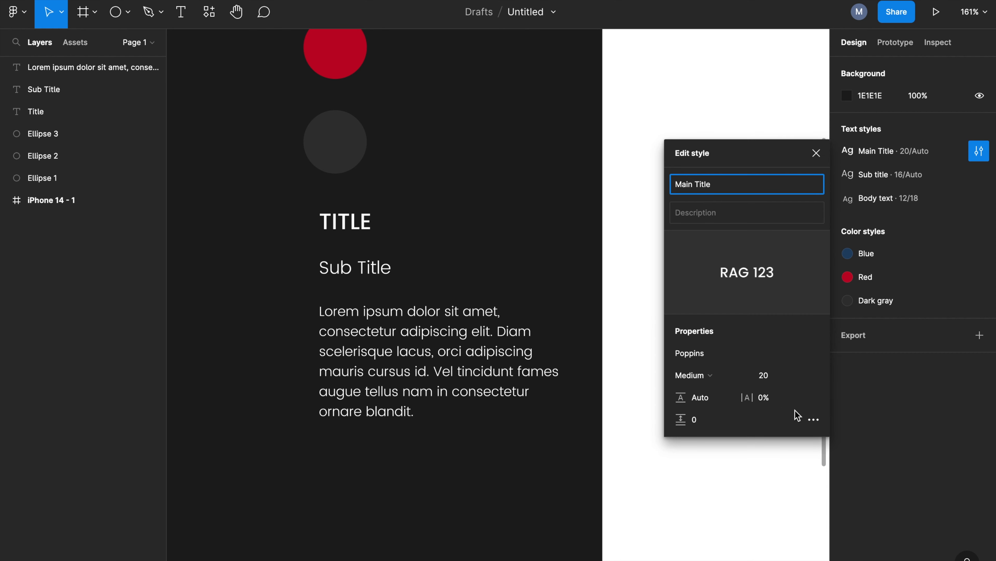
left_click_drag(729, 185, 652, 184)
left_click(730, 220)
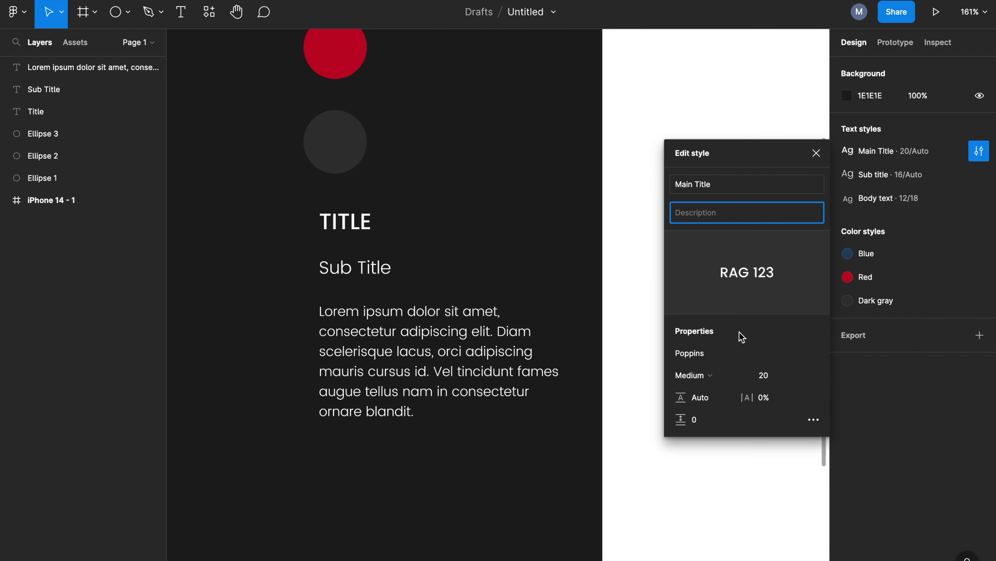
left_click(708, 332)
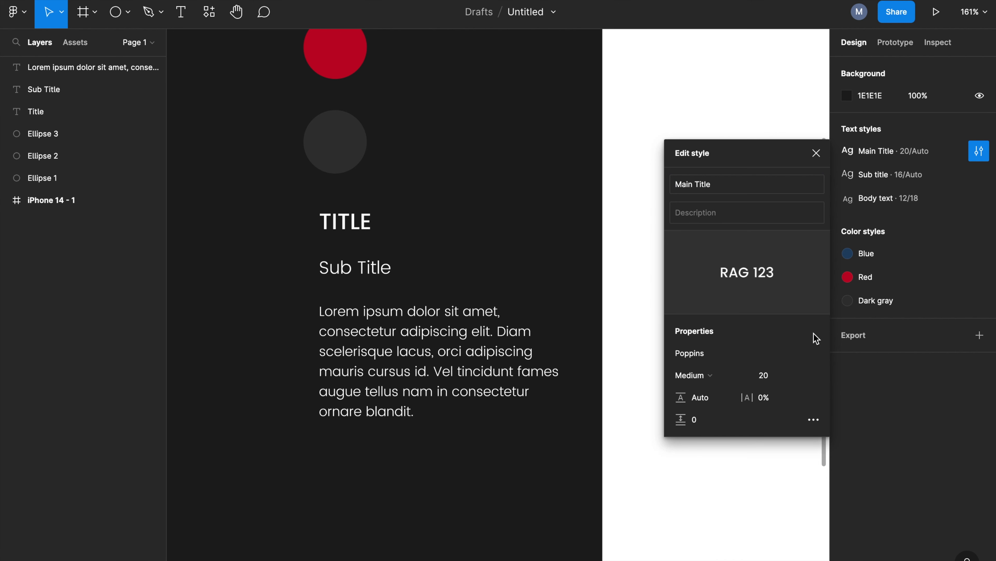
left_click(813, 419)
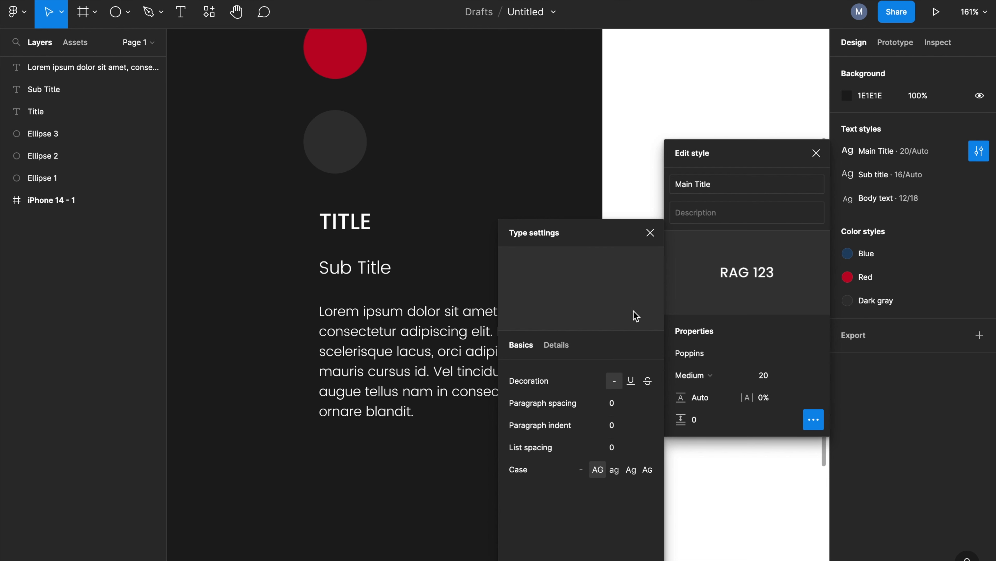
left_click(650, 232)
left_click(817, 152)
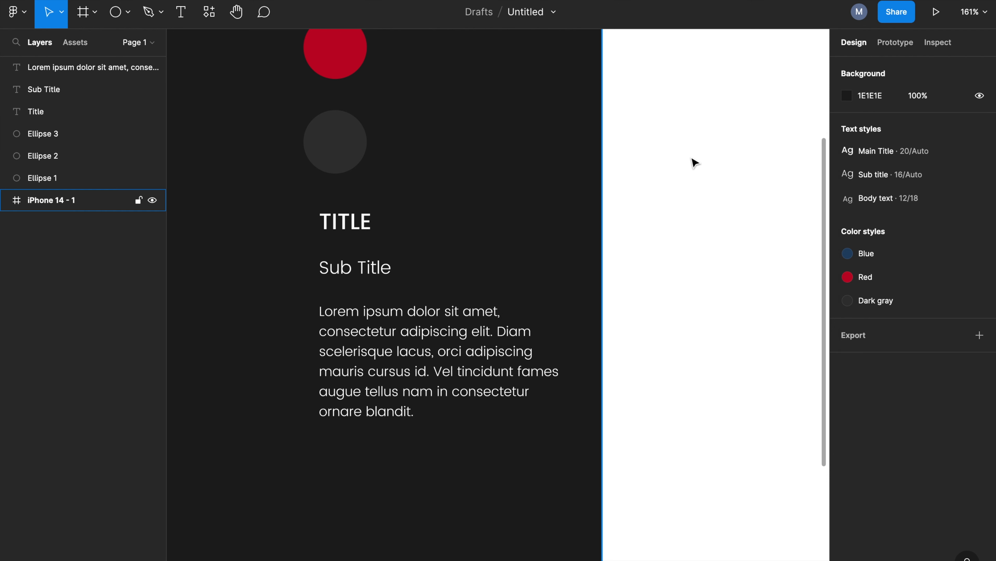
Add the text "This is title" near the upper part of the iPhone 14 - 1 frame
scroll(541, 203, "down", 5)
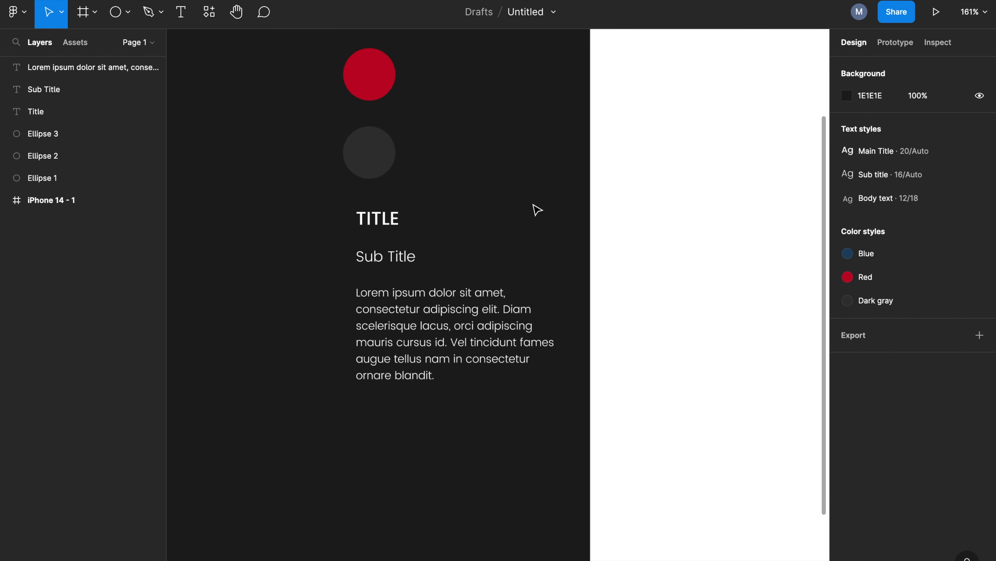
key("t")
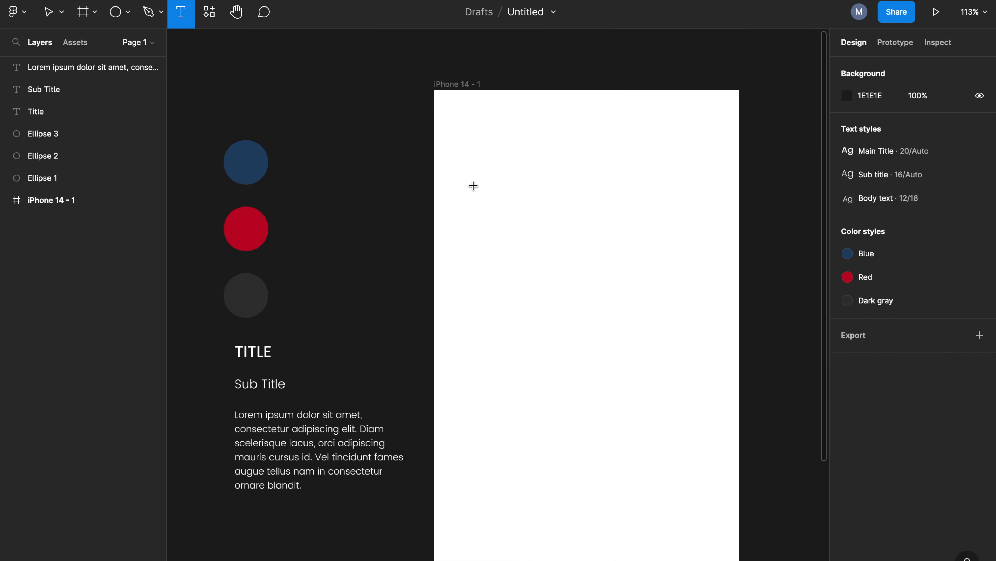
left_click(472, 182)
type("This is title")
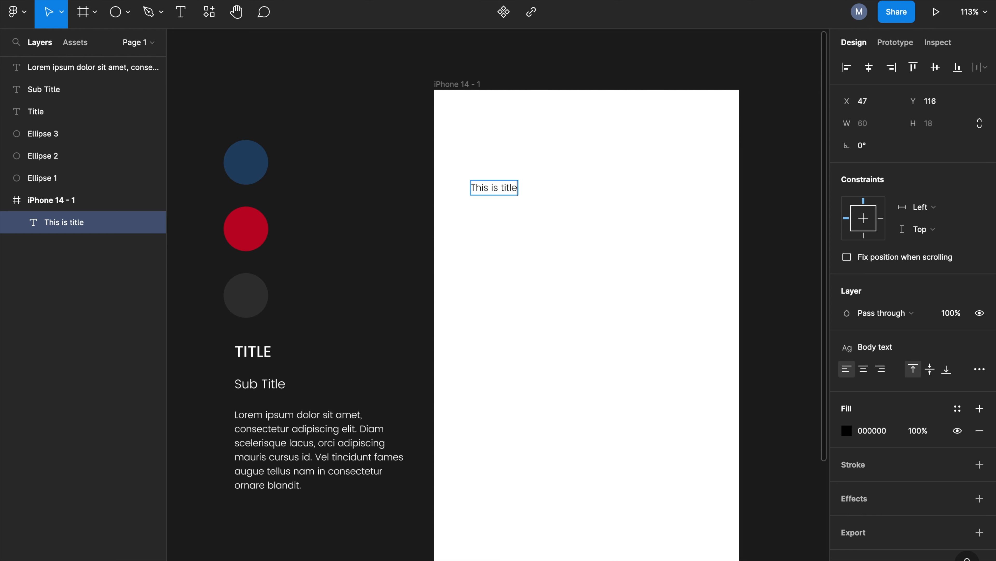
key("Escape")
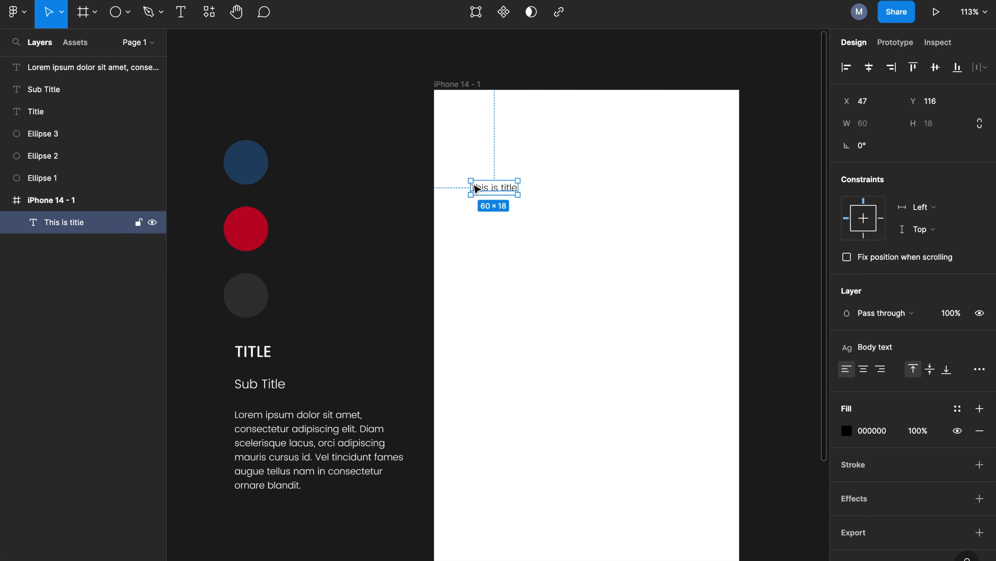
Apply the Main Title text style and the Red color style to the "This is title" text
left_click(979, 348)
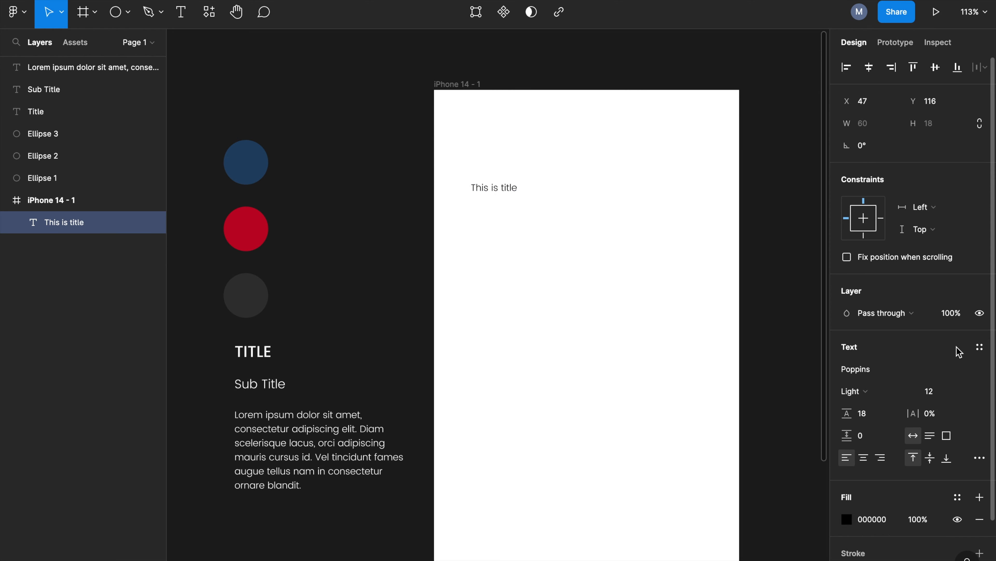
left_click(980, 348)
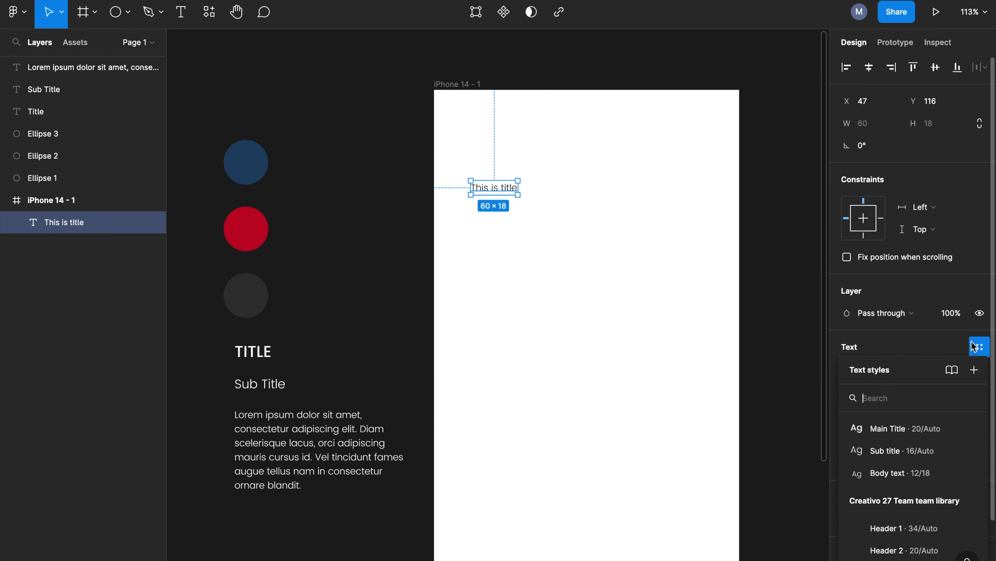
left_click(894, 428)
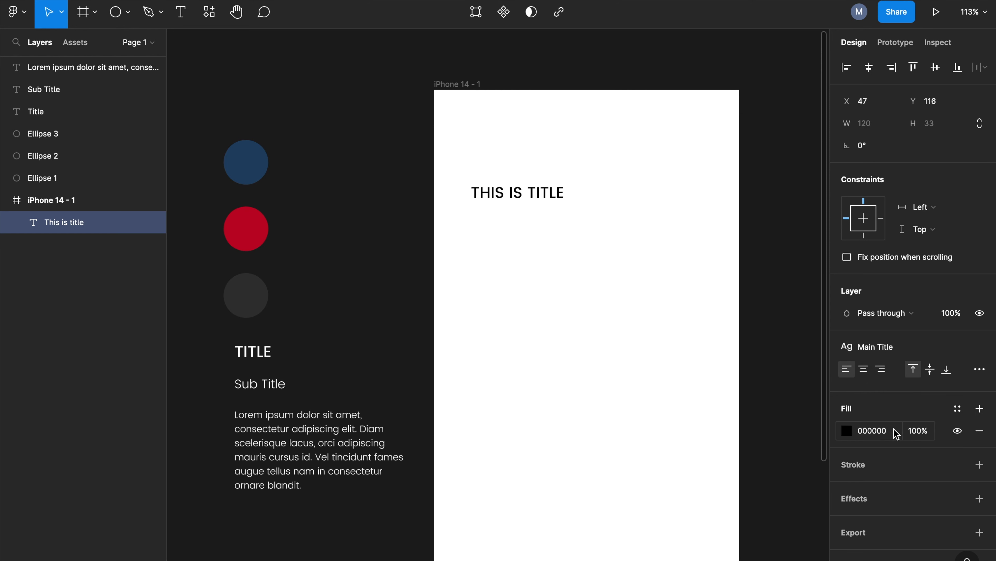
left_click(958, 408)
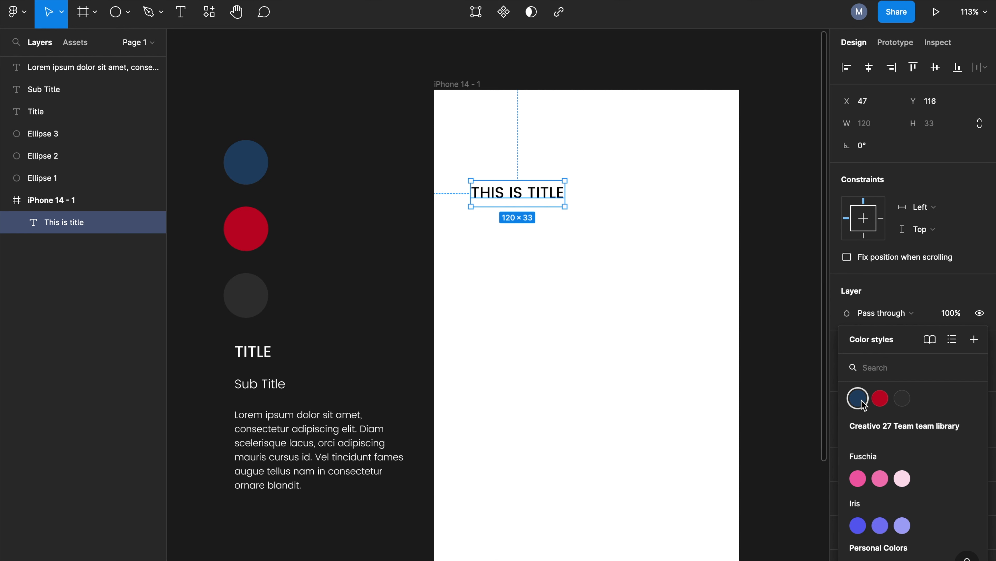
left_click(880, 399)
left_click(663, 309)
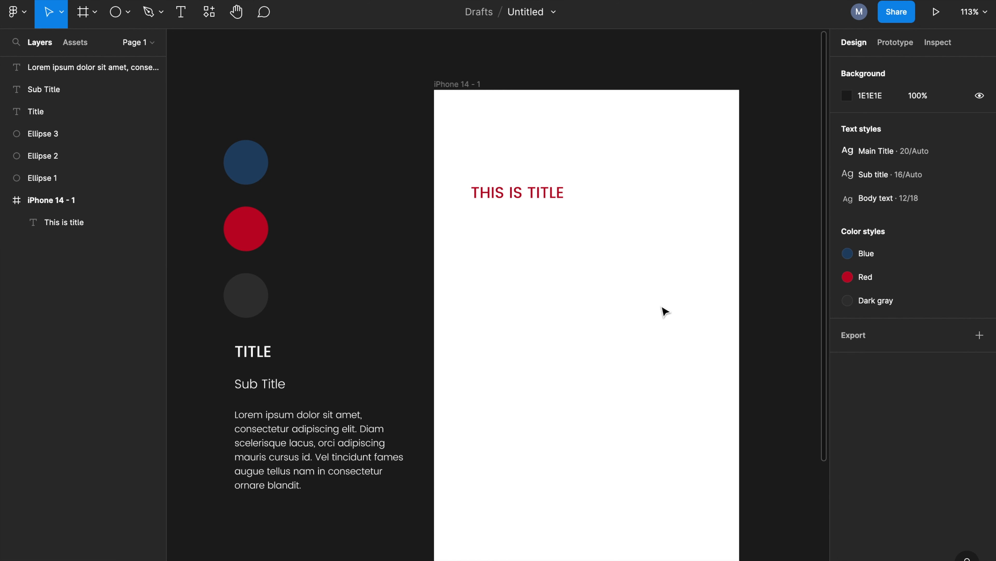
Add the text "Sub title" below the red title in the iPhone 14 - 1 frame
left_click_drag(634, 325, 630, 289)
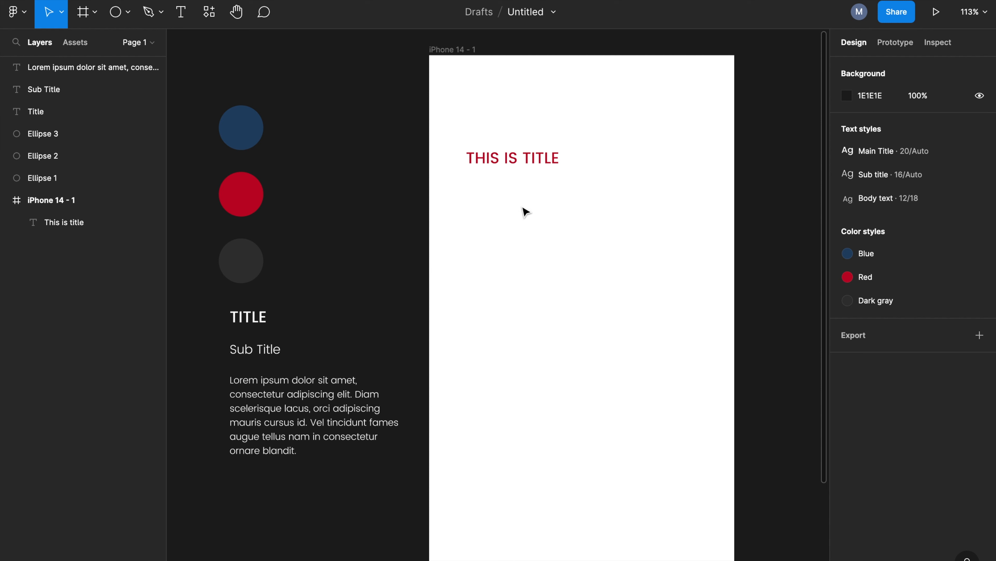
key("t")
left_click(470, 205)
type("Sub title")
key("Escape")
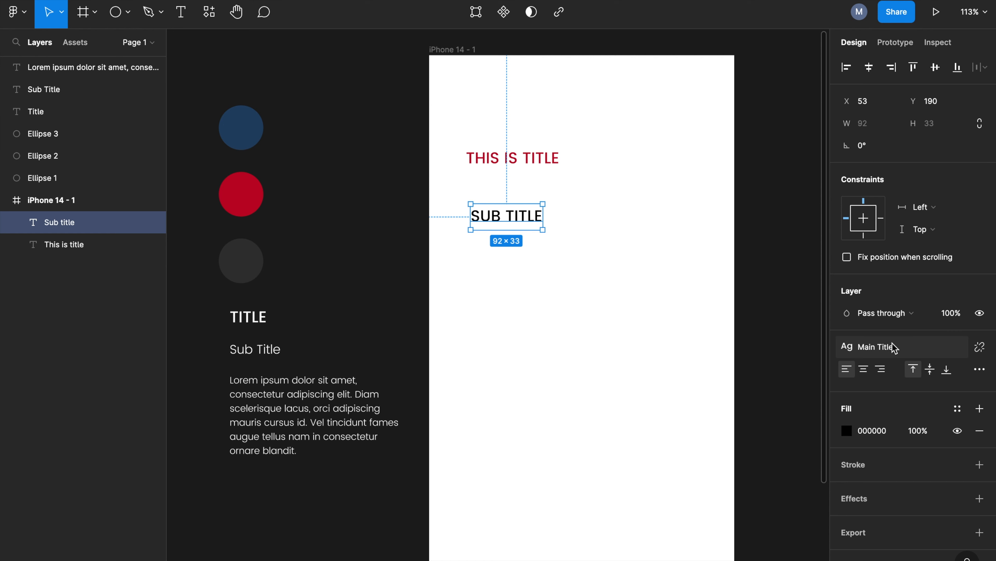
Replace the Main Title style on the frame's "Sub title" text with the Sub title text style
left_click(982, 350)
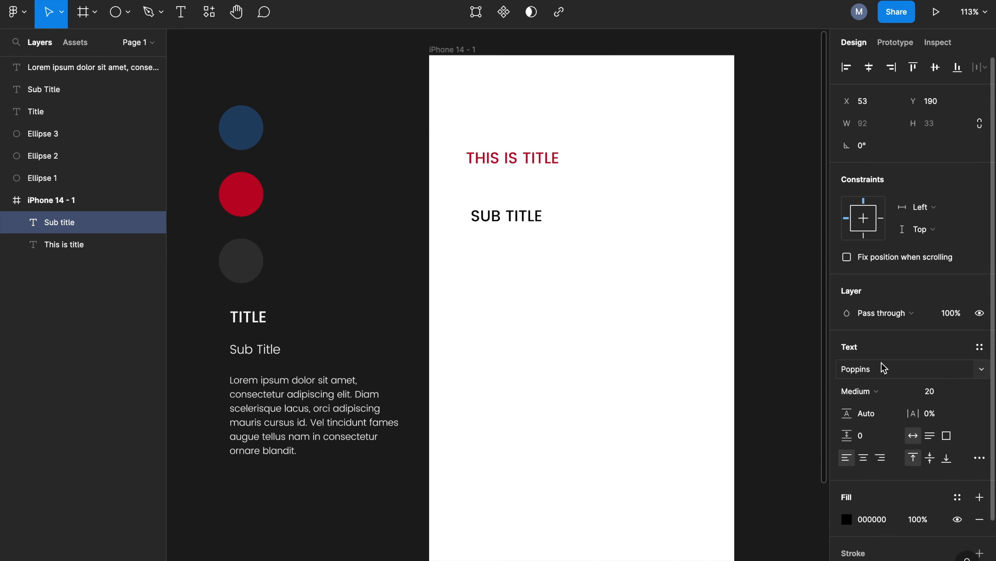
left_click(980, 347)
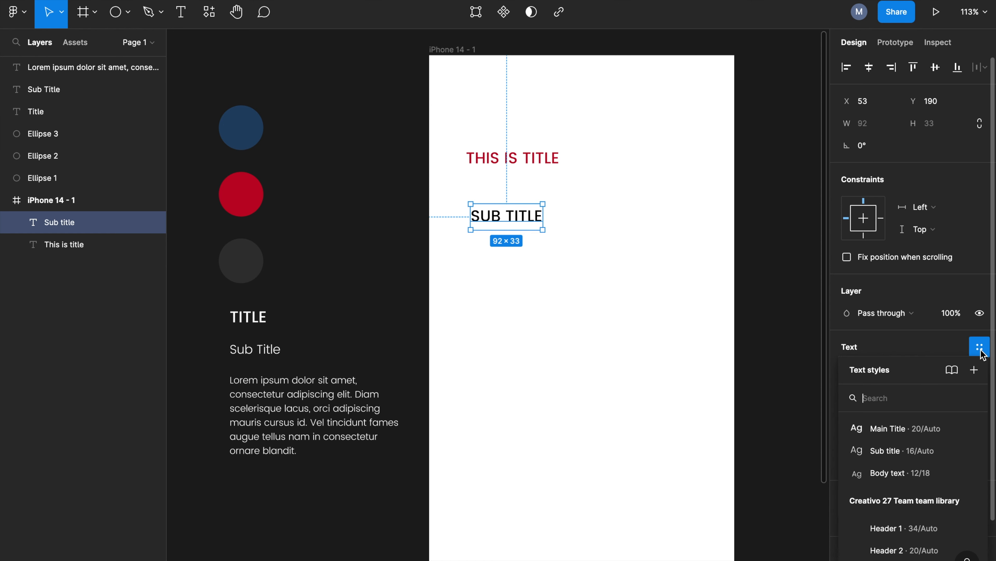
left_click(920, 450)
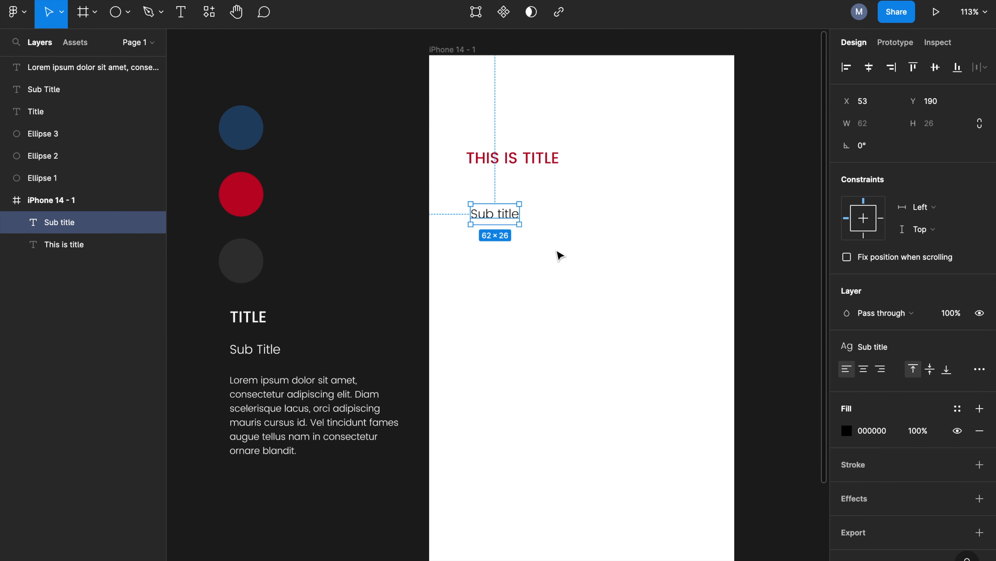
Apply the Blue color style to the "Sub title" text and move it up, left-aligned under the title
left_click(957, 409)
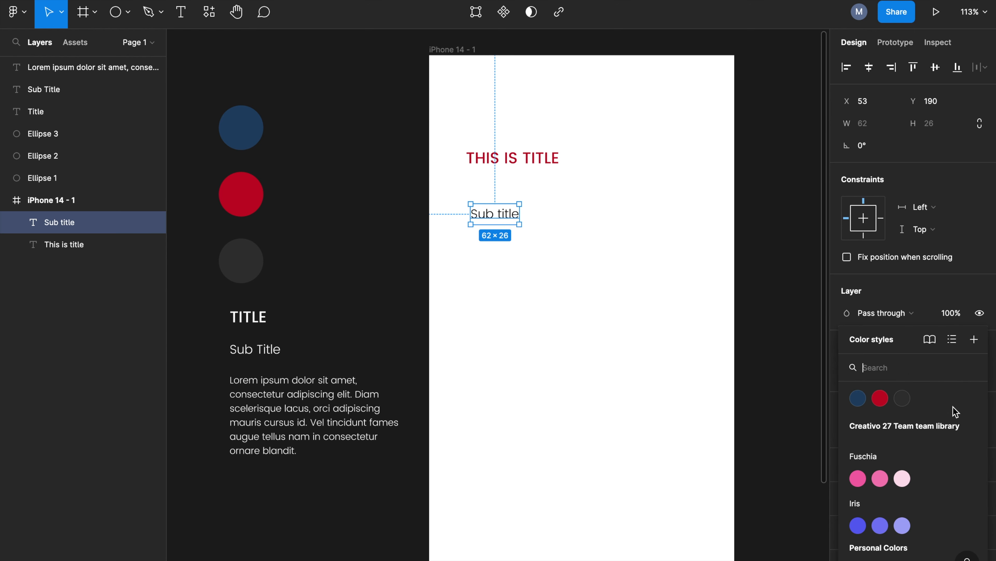
left_click(858, 397)
left_click(563, 285)
left_click_drag(497, 215, 502, 196)
left_click(524, 262)
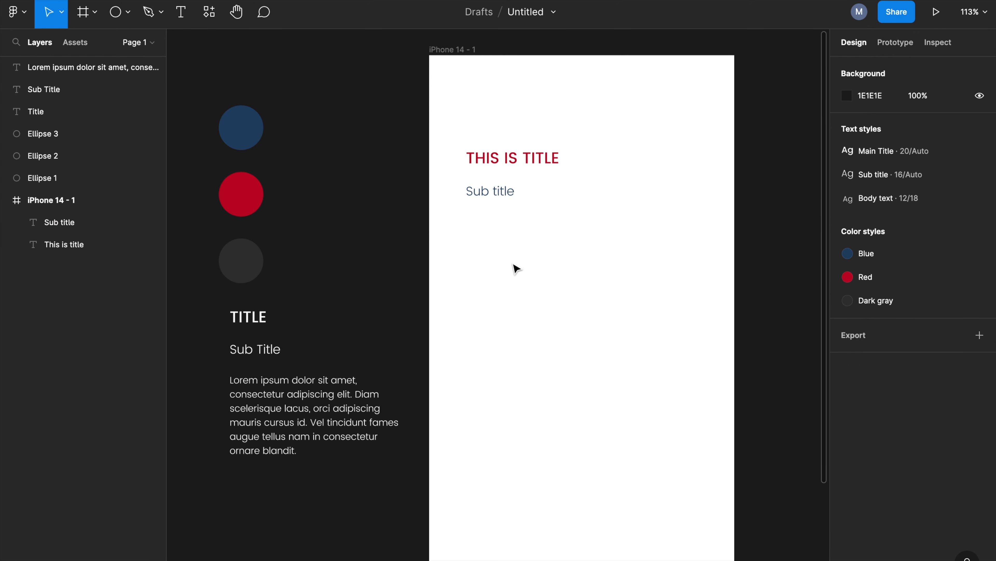
Run the Lorem ipsum plugin and move its window clear of the area below the subtitle
key("t")
left_click_drag(466, 226, 711, 358)
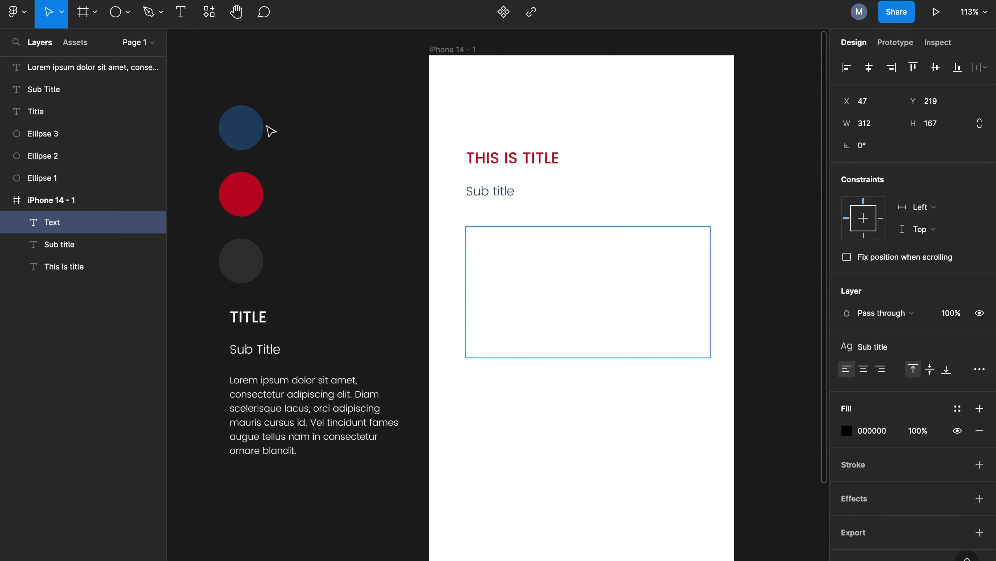
left_click(208, 19)
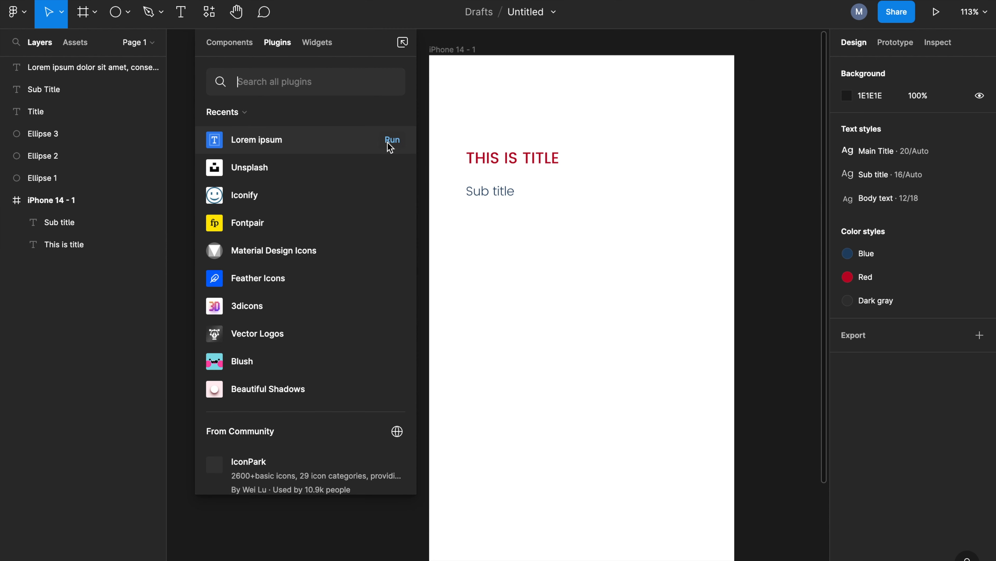
left_click(388, 142)
left_click_drag(601, 84, 841, 128)
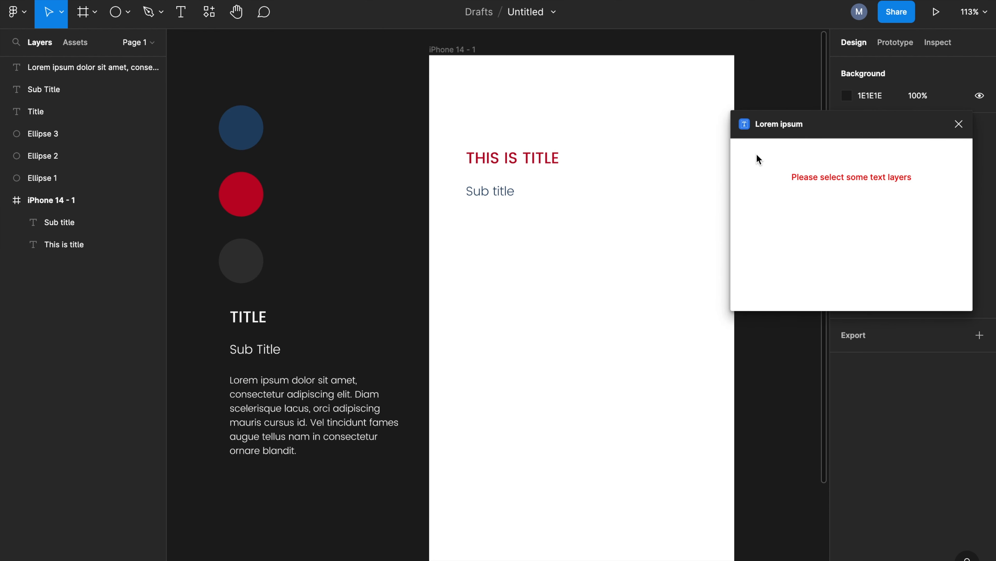
Draw a text box about 315 × 160 below the subtitle and fill it with 5 generated lorem ipsum sentences
key("t")
left_click_drag(469, 216, 716, 341)
left_click(765, 229)
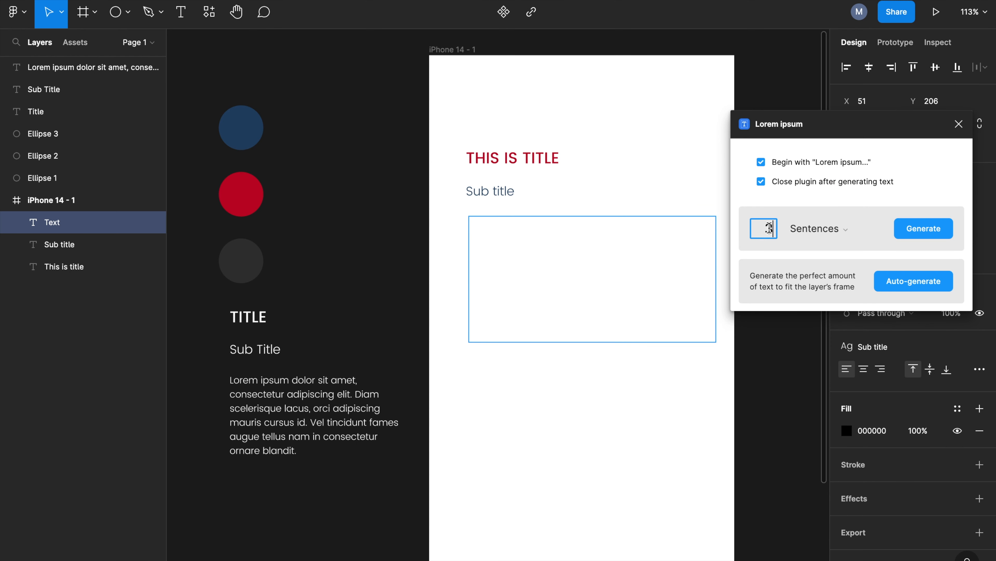
key("ctrl+a")
type("5")
left_click(924, 228)
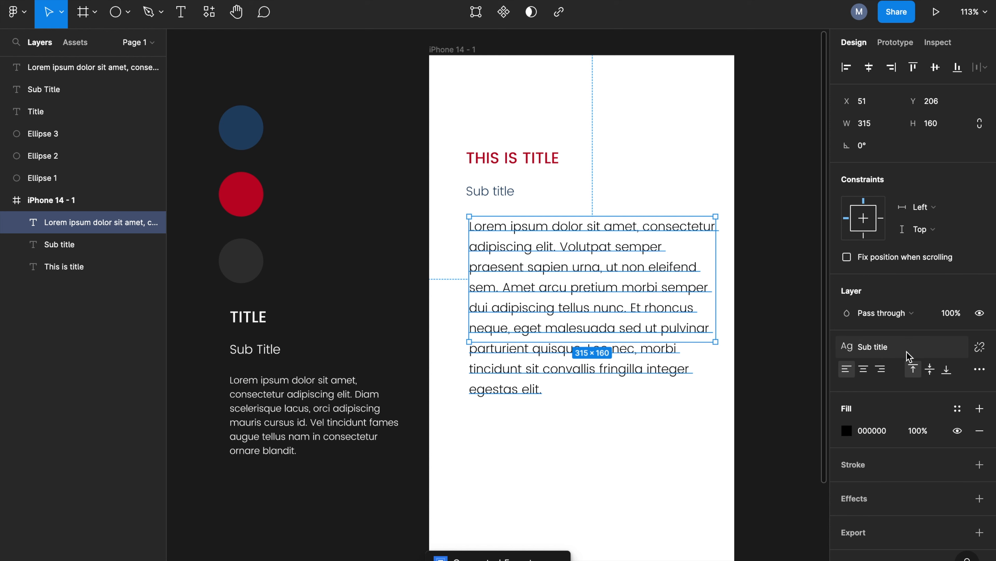
Apply the Body text style and the Dark gray color style to the frame's lorem ipsum paragraph
left_click(980, 347)
left_click(980, 348)
left_click(887, 473)
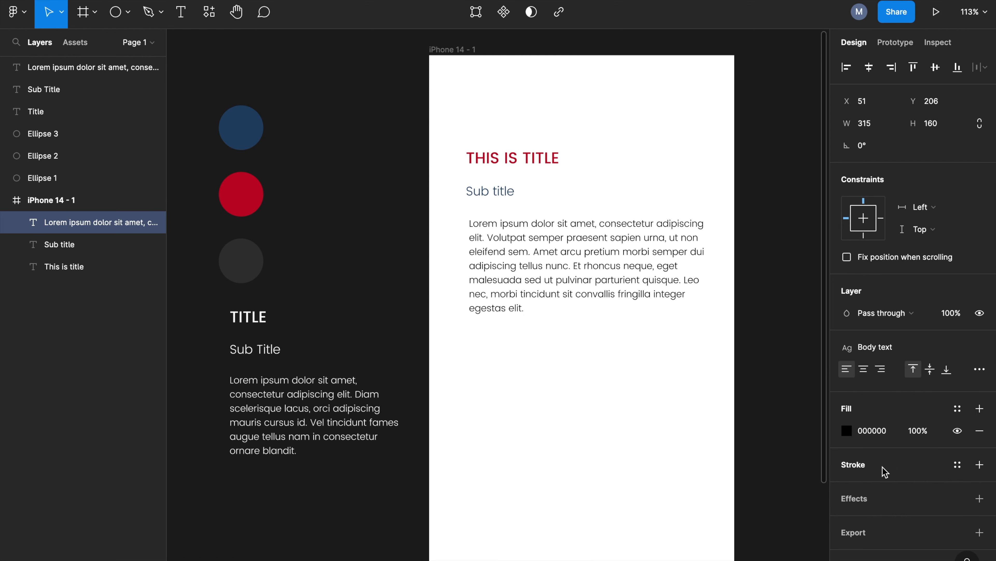
left_click(957, 411)
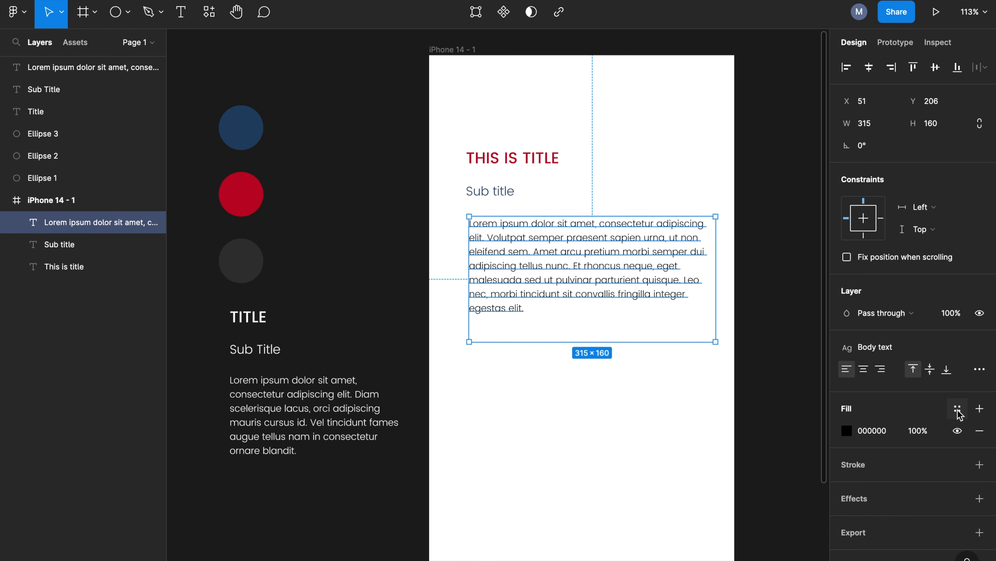
left_click(903, 398)
left_click(689, 407)
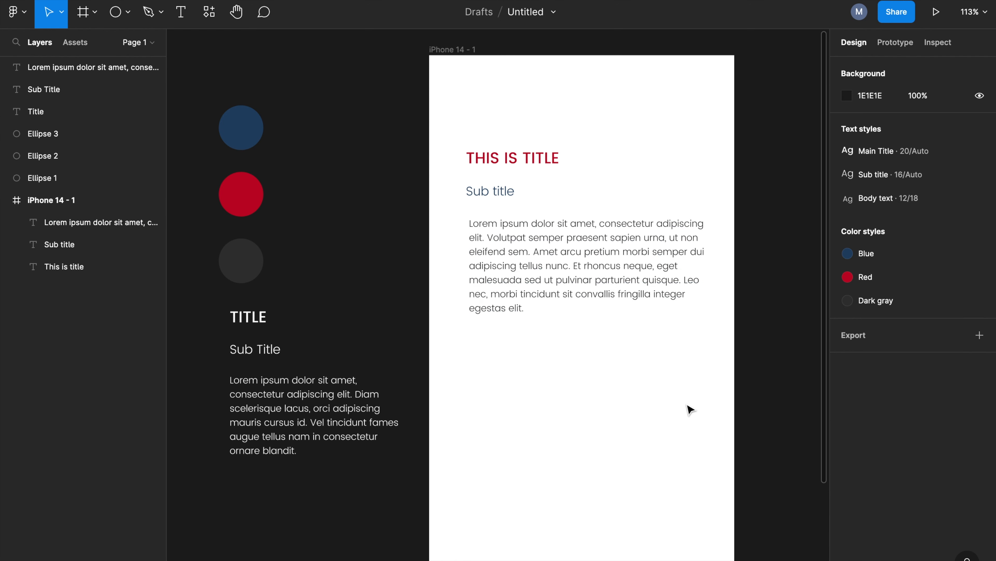
Select the title, subtitle and paragraph in the frame and move them together slightly up and left
left_click(549, 267)
left_click(539, 344)
left_click_drag(719, 419, 424, 124)
left_click_drag(520, 269, 512, 243)
left_click(378, 226)
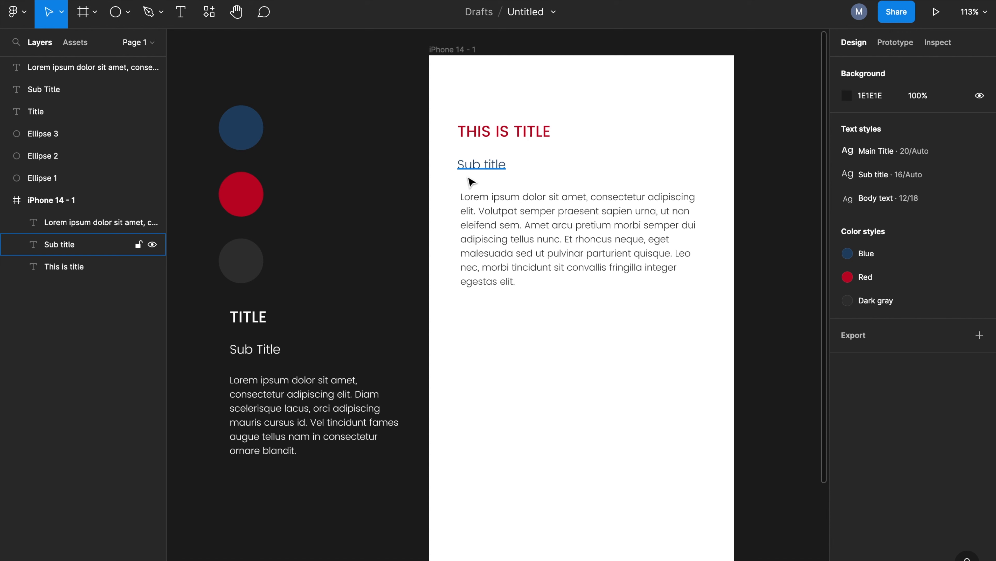
Change the Blue color style to the brighter blue 2571BD
left_click(482, 167)
left_click(593, 373)
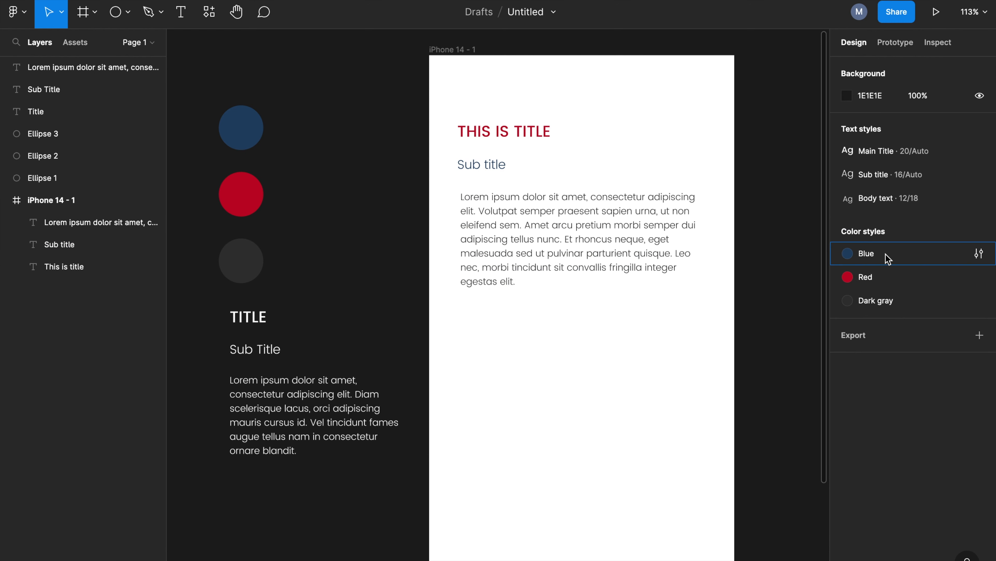
left_click(979, 253)
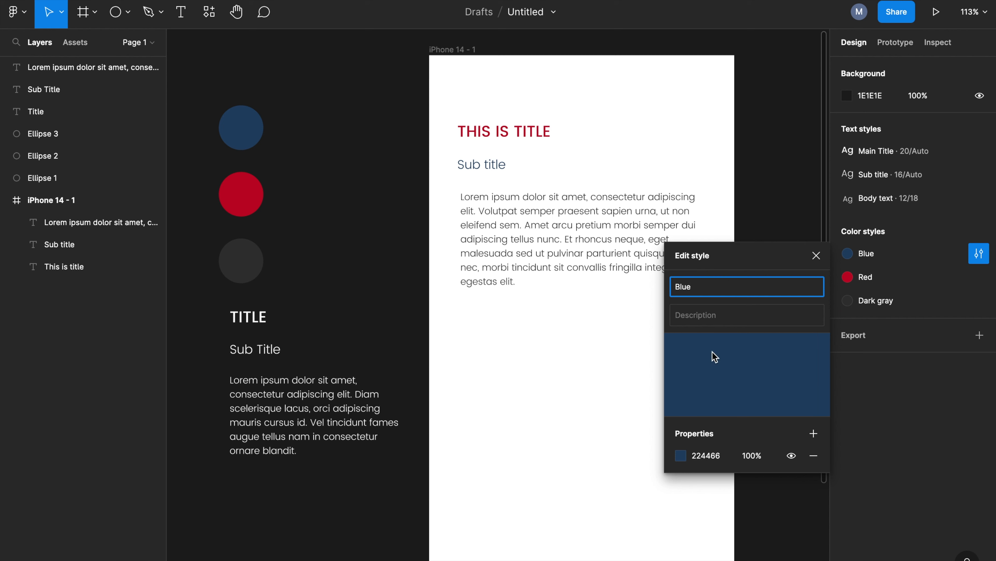
left_click(681, 456)
left_click_drag(608, 350, 633, 291)
left_click(650, 231)
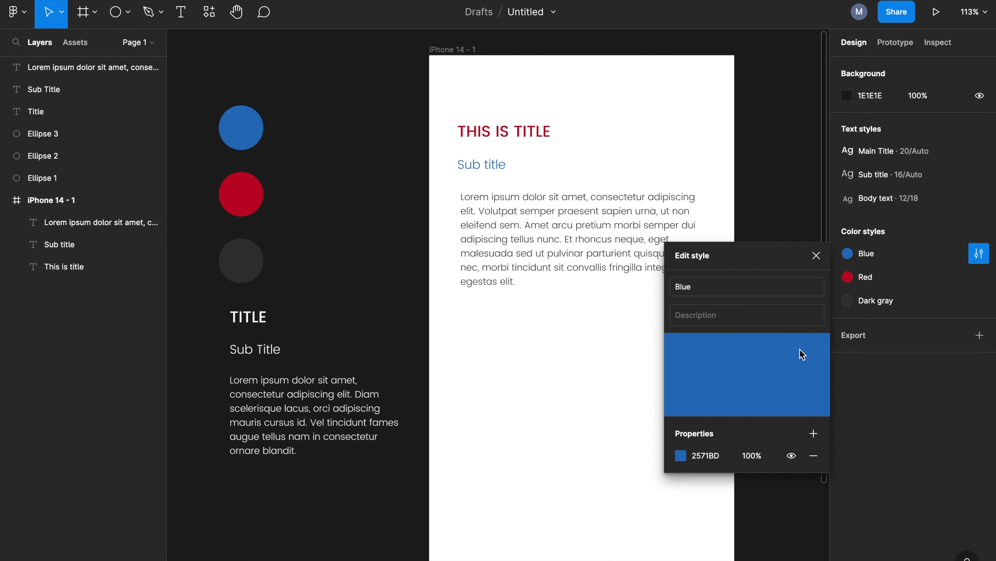
left_click(816, 259)
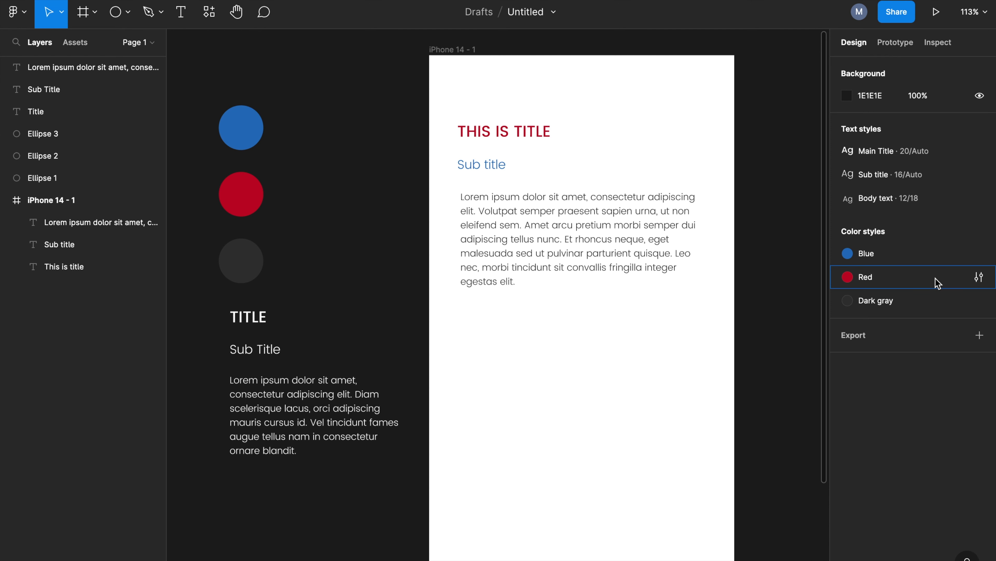
Change the Red color style to the lighter red E02F4F
left_click(979, 277)
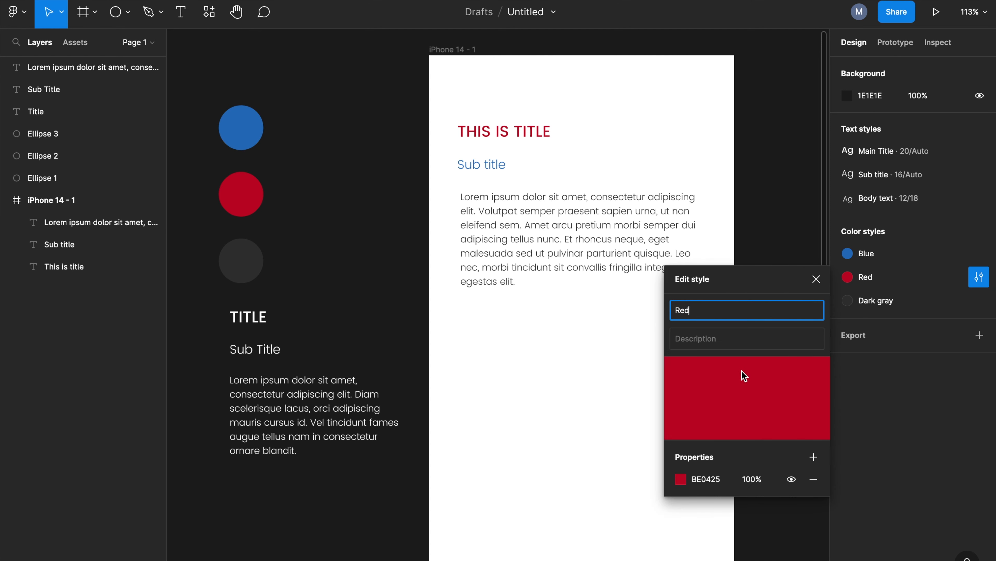
left_click(680, 478)
left_click_drag(660, 291, 645, 262)
left_click(650, 231)
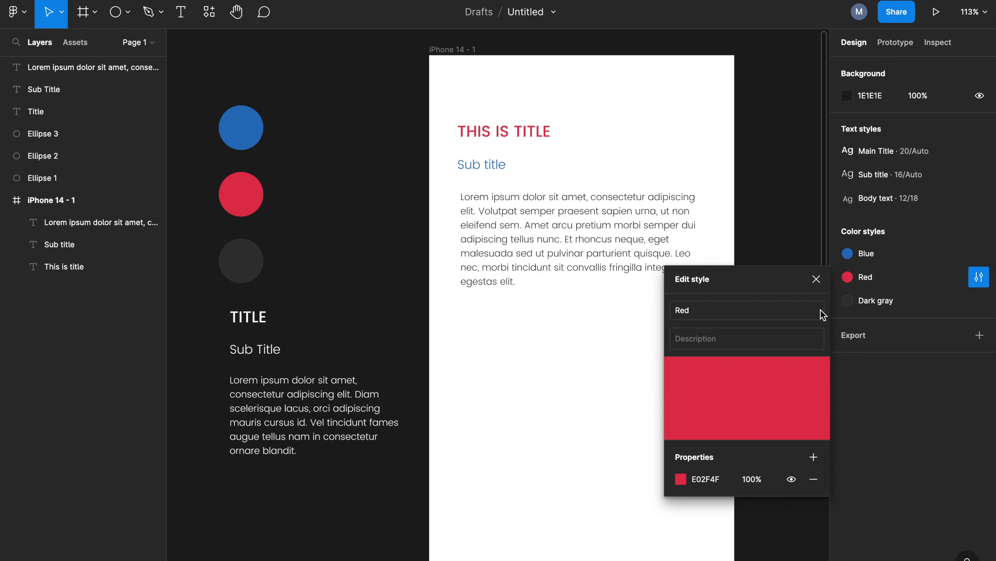
left_click(816, 279)
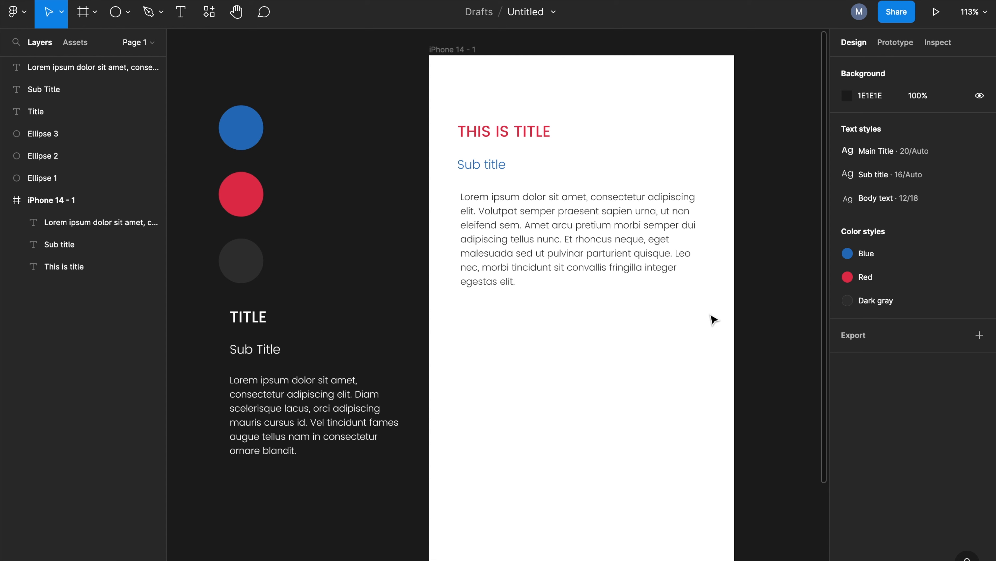
Duplicate the iPhone 14 - 1 frame with its content and place the copy to the right of the original
scroll(534, 274, "down", 5)
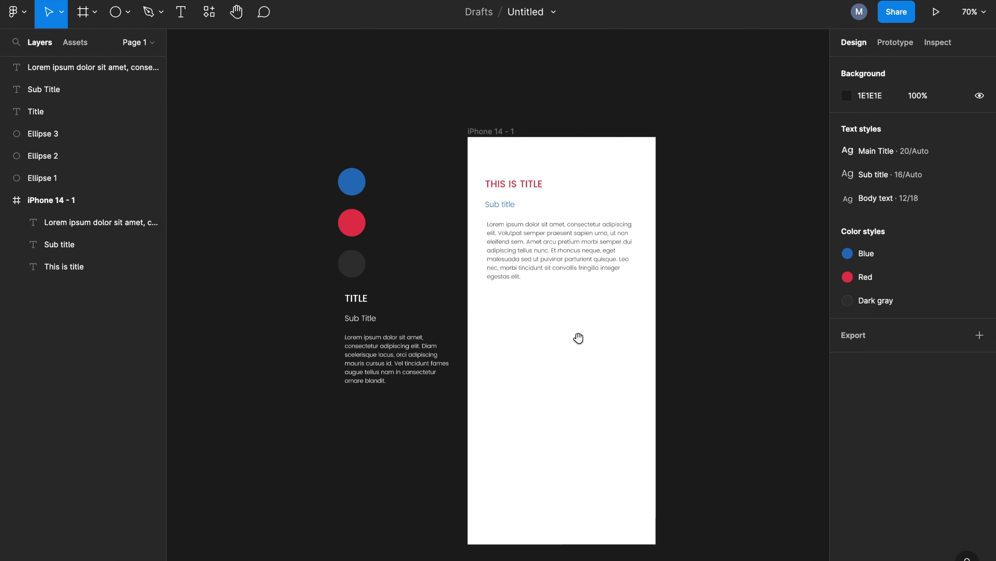
left_click_drag(579, 337, 474, 293)
left_click(372, 76)
right_click(371, 74)
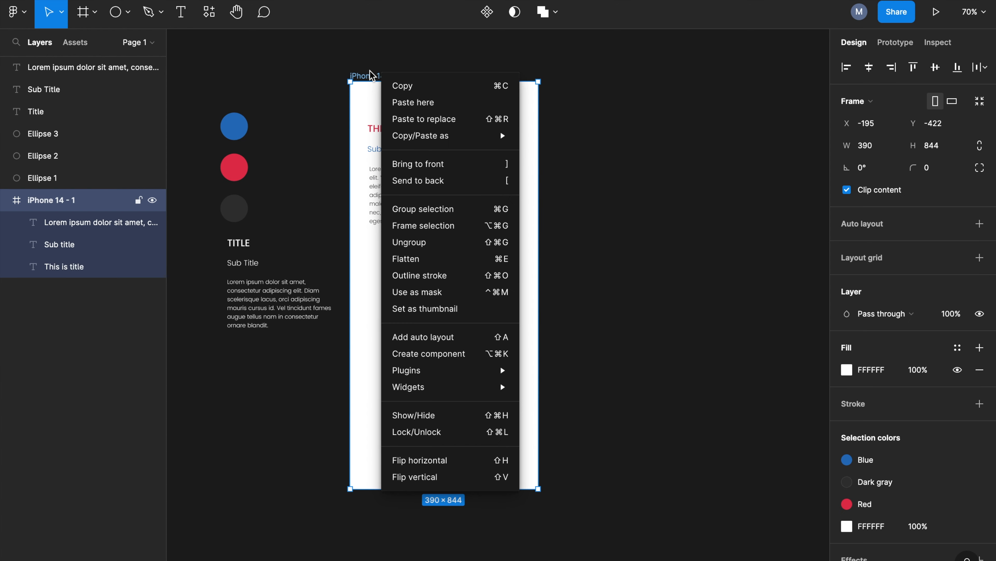
left_click(357, 75)
left_click_drag(367, 75, 607, 103)
left_click(567, 114)
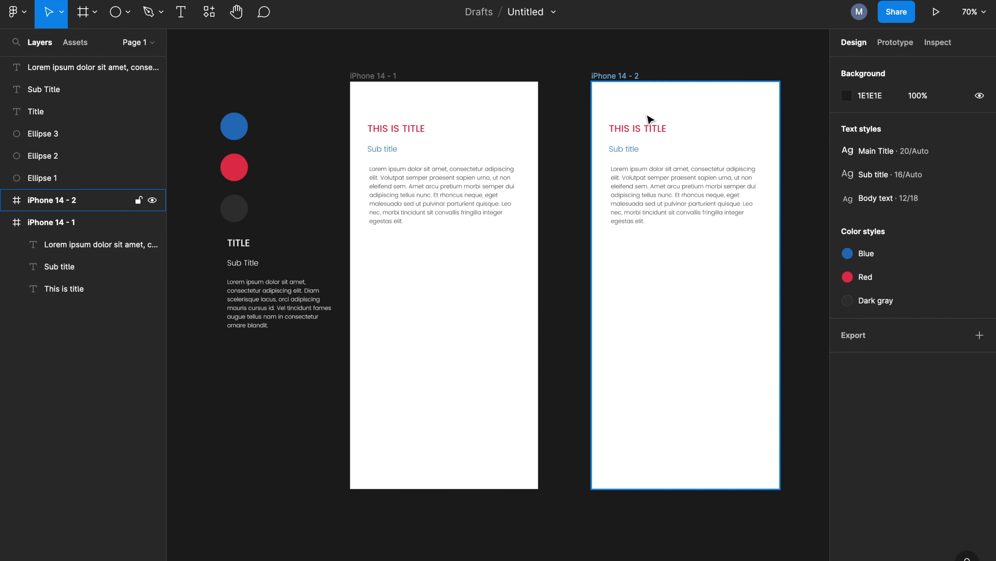
Append "2" to both the title and the subtitle in the iPhone 14 - 2 frame, making "This is title 2" and "Sub title 2"
scroll(649, 118, "up", 5)
double_click(647, 135)
key("Right")
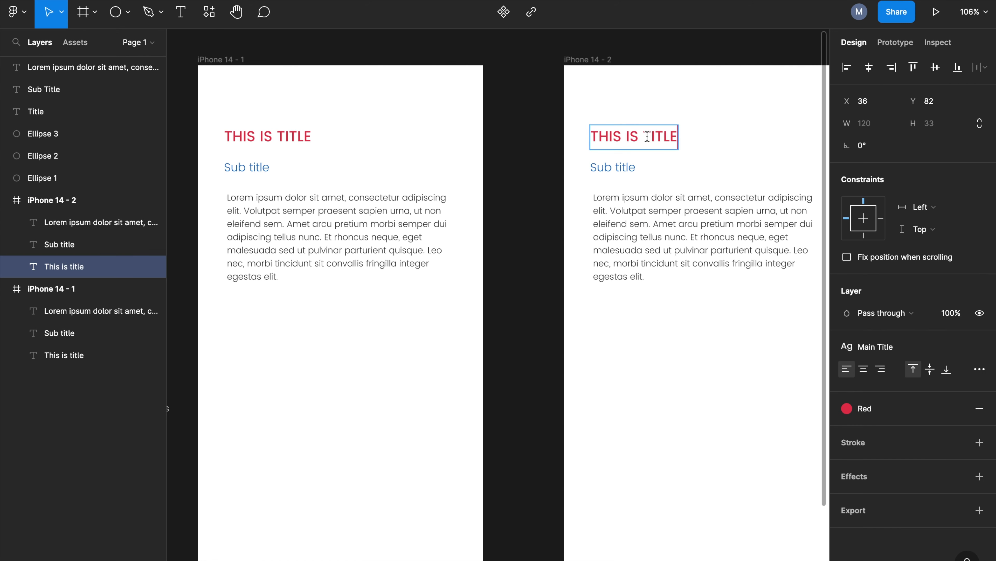
type("2")
key("Escape")
double_click(628, 169)
key("Right")
type("2")
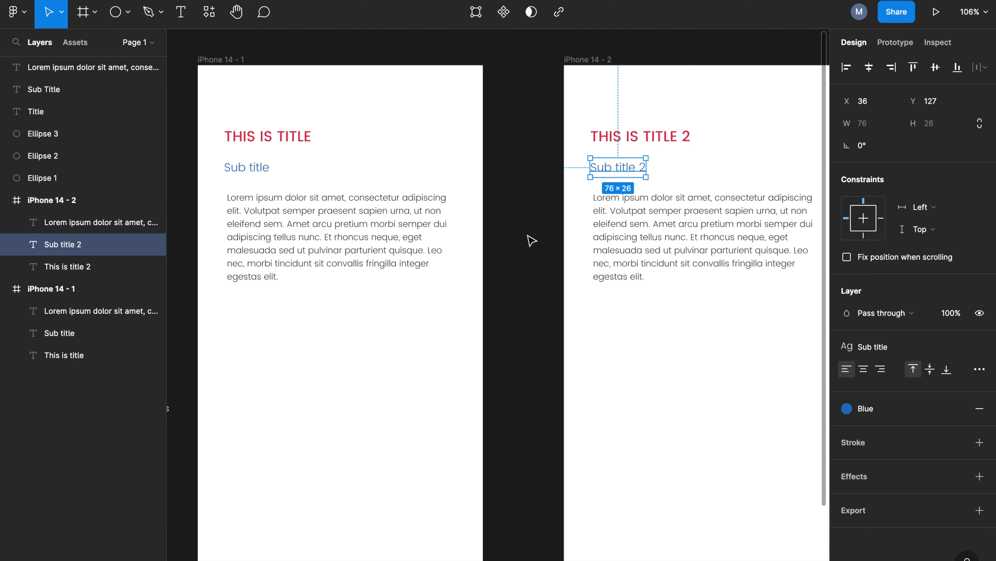
left_click(498, 245)
Copy the lorem ipsum paragraph in the iPhone 14 - 2 frame and paste it below itself in the same text box, separated by a blank line
scroll(627, 212, "down", 3)
scroll(626, 212, "right", 3)
double_click(627, 212)
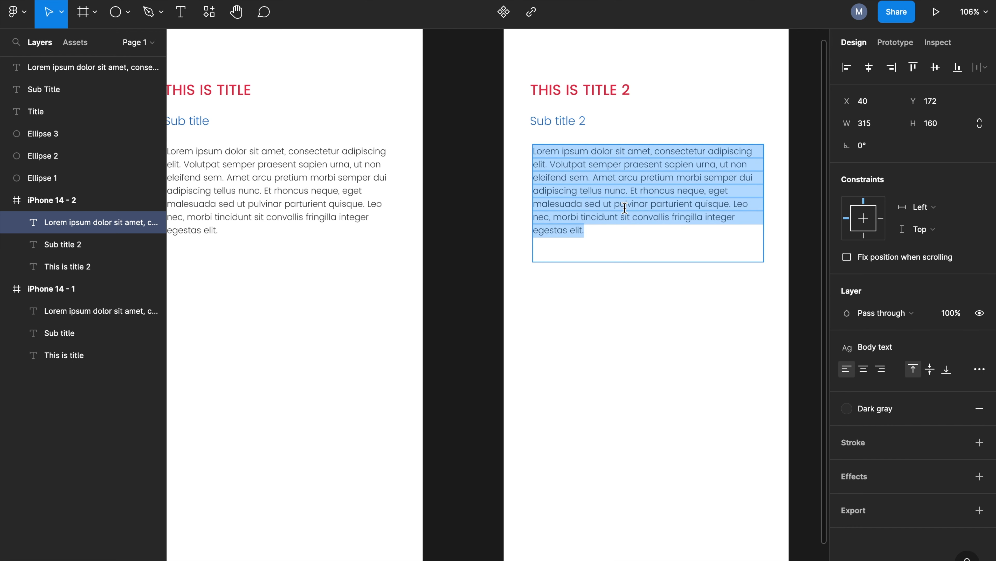
key("Escape")
key("Escape")
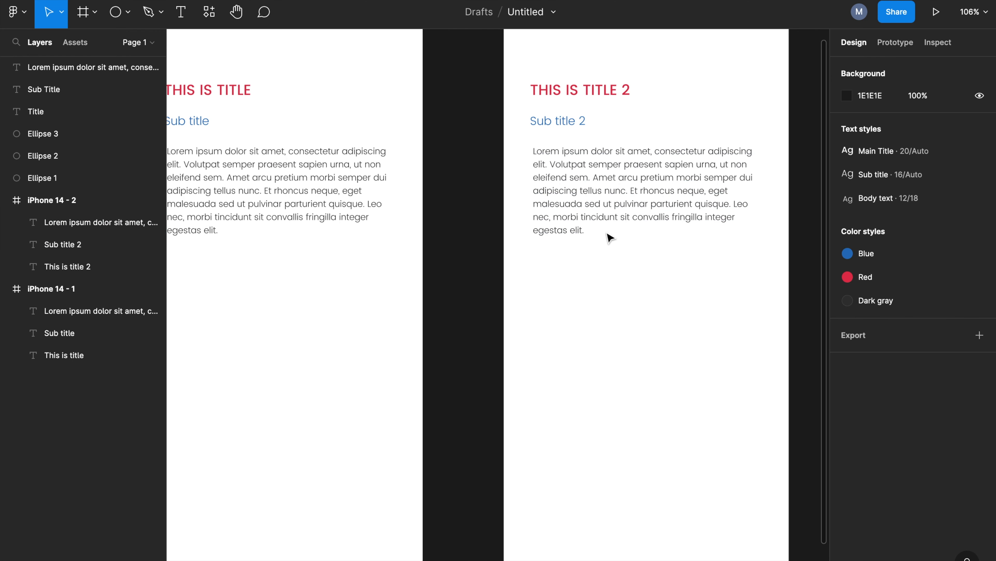
left_click(567, 229)
double_click(567, 229)
key("ctrl+c")
left_click(584, 230)
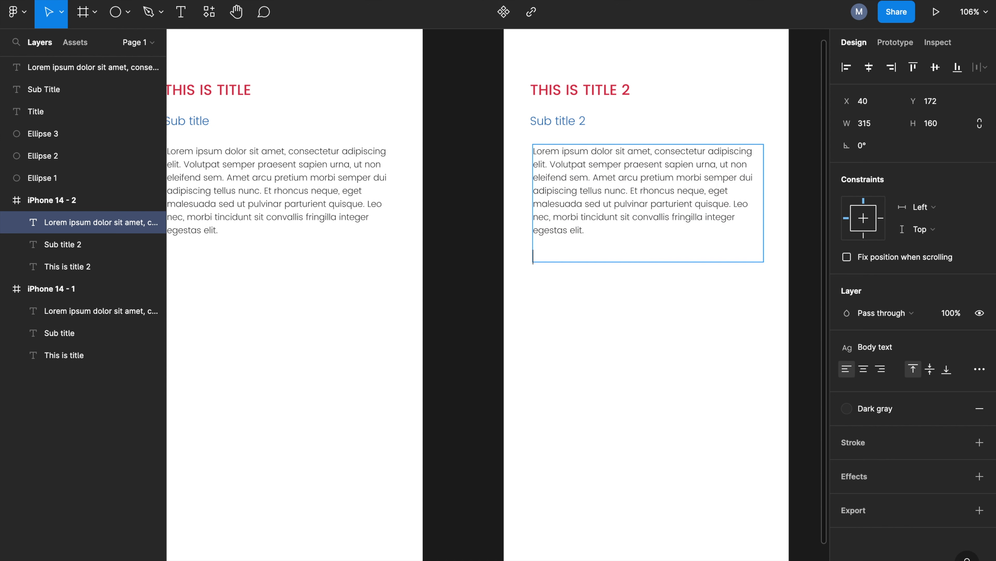
key("ctrl+v")
key("Escape")
Extend the second frame's paragraph text box to a height of 369 and split the pasted text into a new paragraph before "Et rhoncus neque"
left_click_drag(639, 272, 634, 412)
double_click(718, 301)
left_click(628, 292)
key("Return")
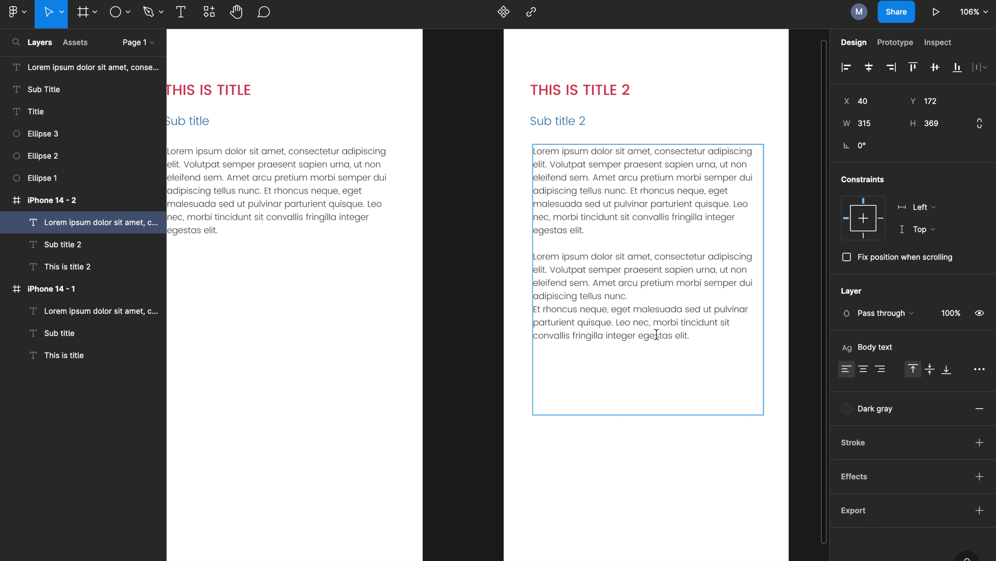
key("Return")
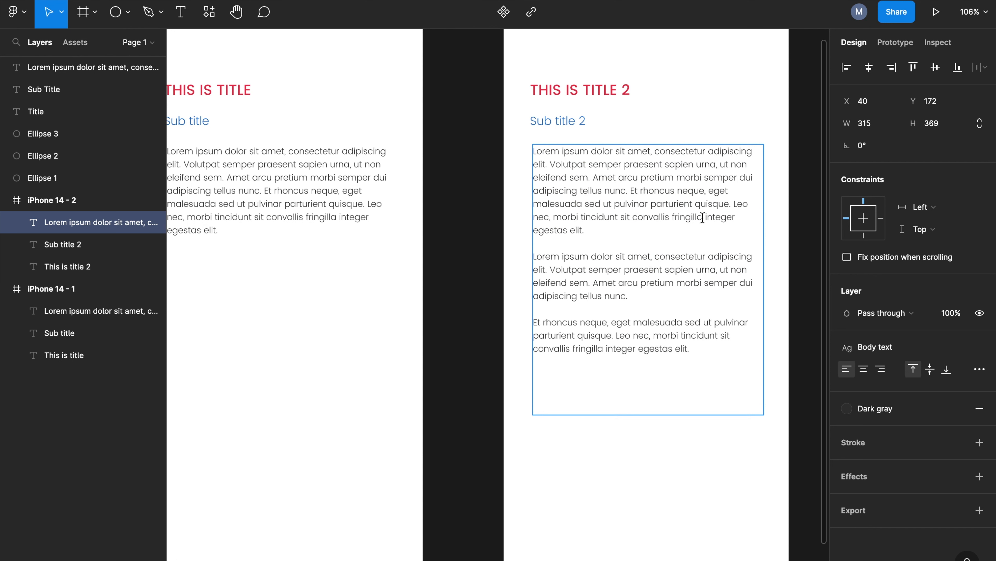
End the first paragraph's sentence with a period after "nec", capitalize "Morbi" and start a new paragraph there after a blank line
type("/")
type(".")
key("Right")
key("shift+Right")
type("M")
key("Left")
key("Return")
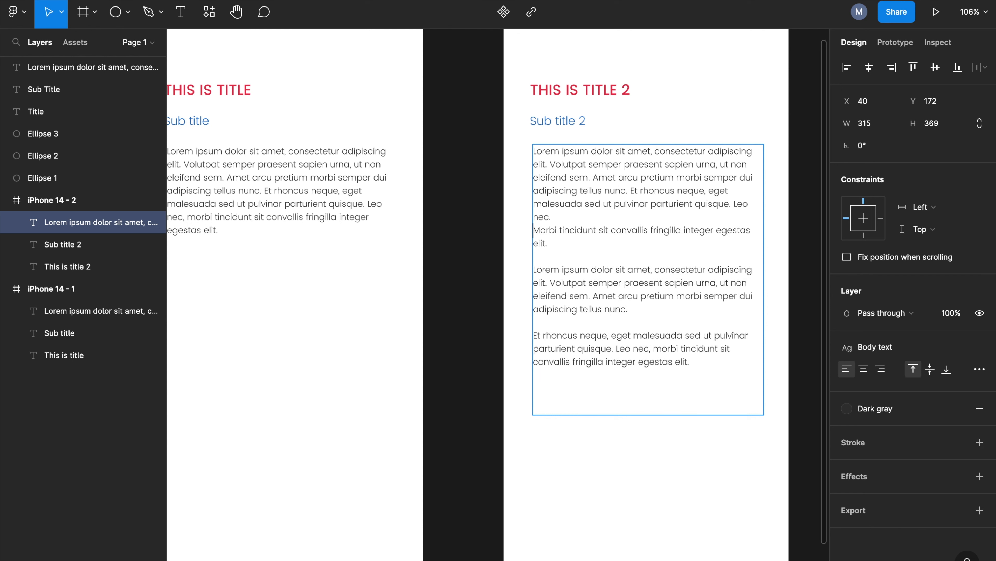
key("Return")
key("Escape")
left_click(448, 238)
Change the Main Title text style's font weight to Bold
left_click_drag(448, 254, 500, 293)
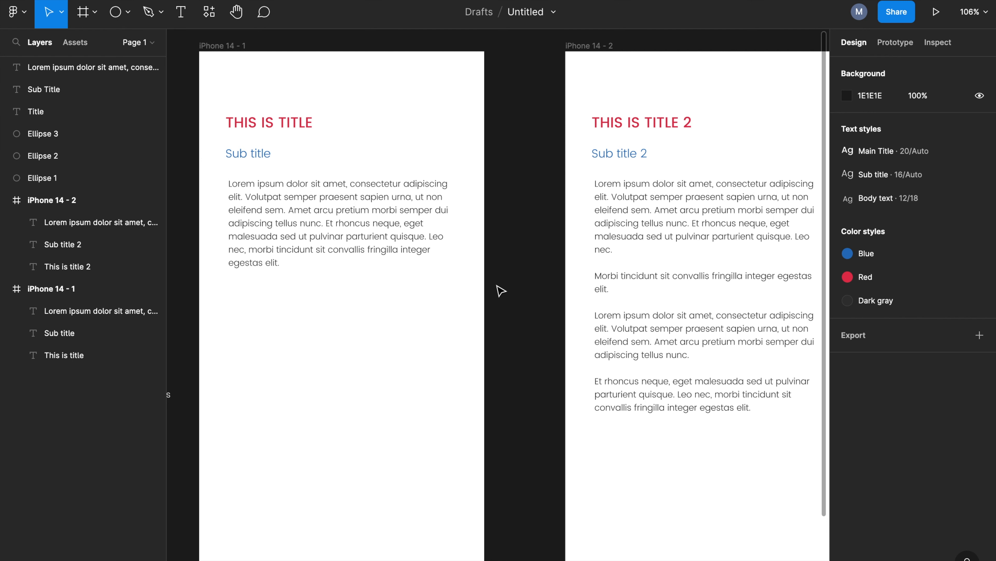
left_click_drag(501, 290, 518, 292)
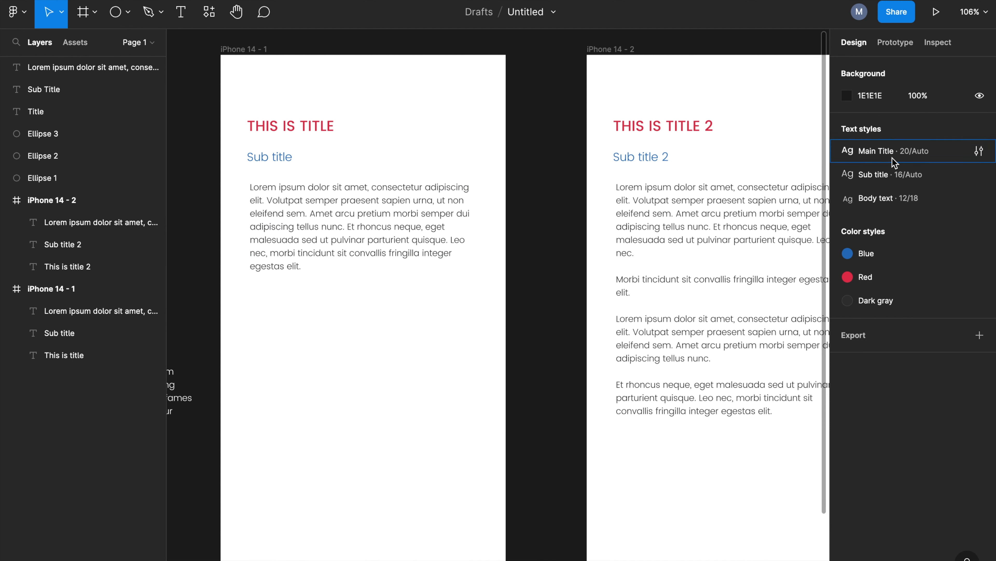
left_click(979, 151)
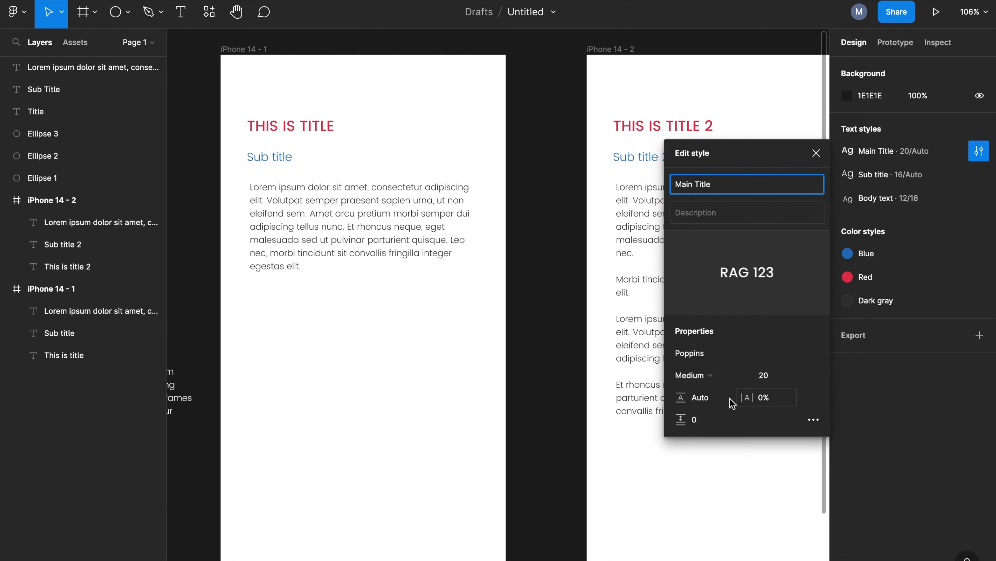
left_click(742, 375)
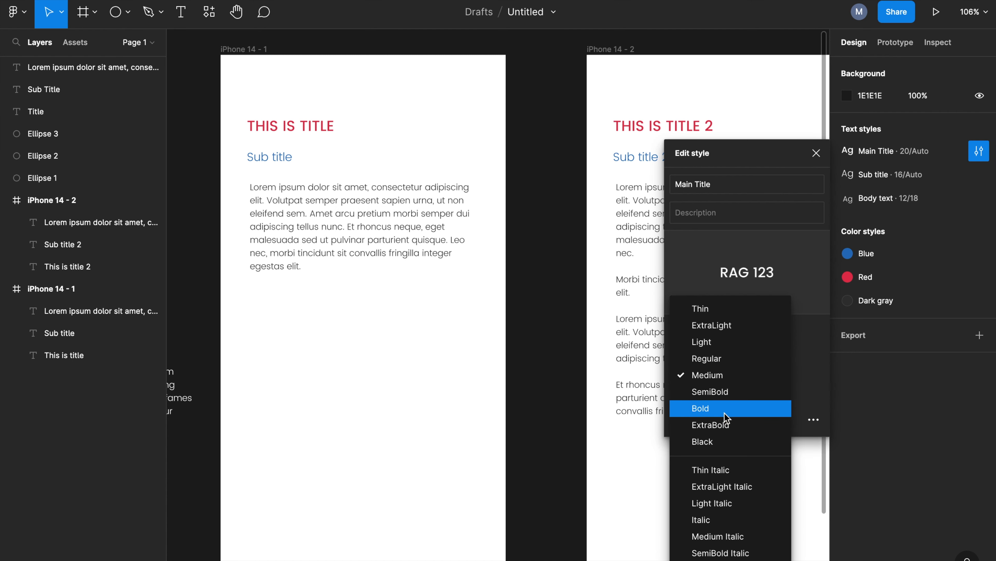
left_click(726, 414)
left_click(566, 453)
scroll(561, 430, "right", 1)
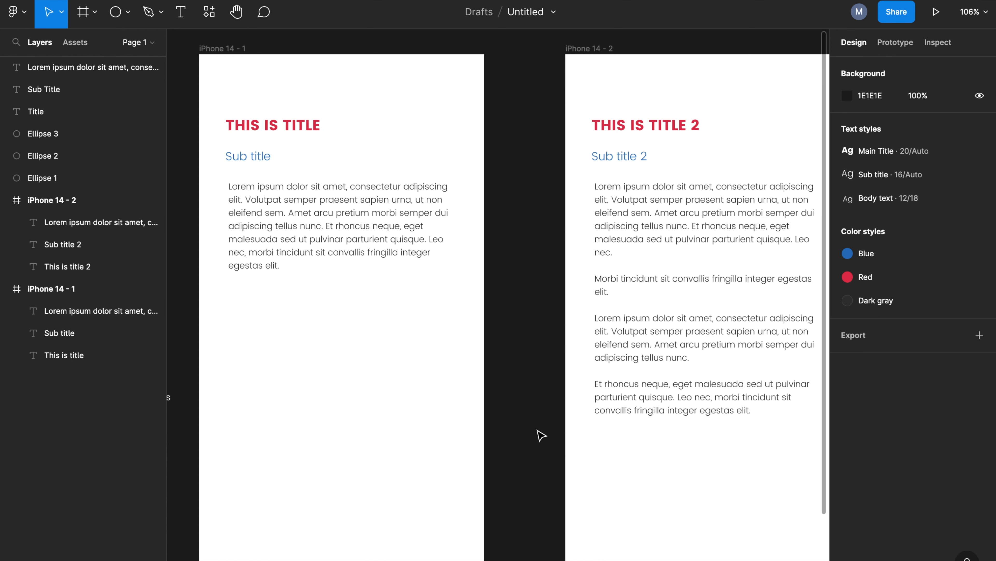
scroll(487, 402, "left", 3)
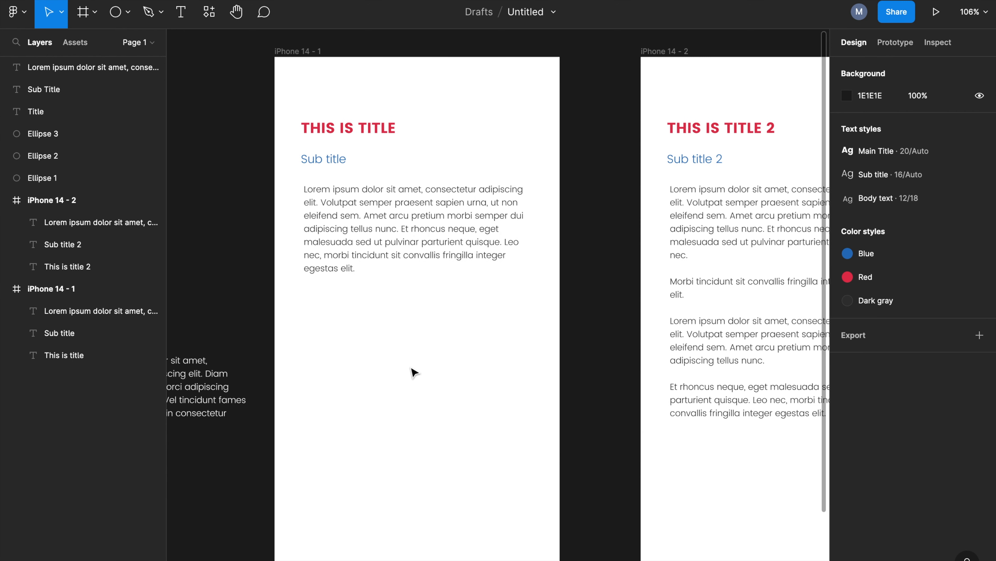
scroll(480, 372, "left", 3)
left_click_drag(436, 371, 582, 372)
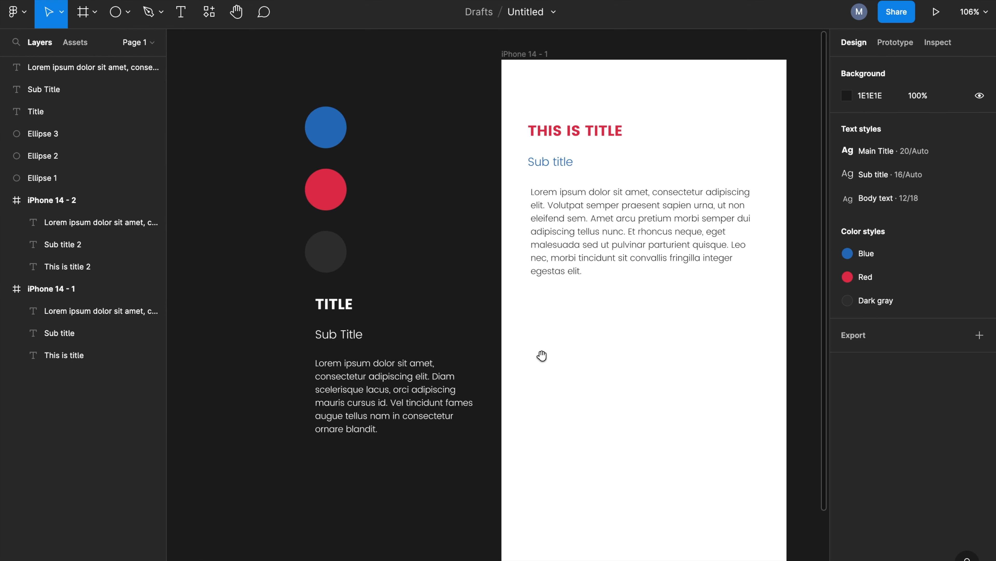